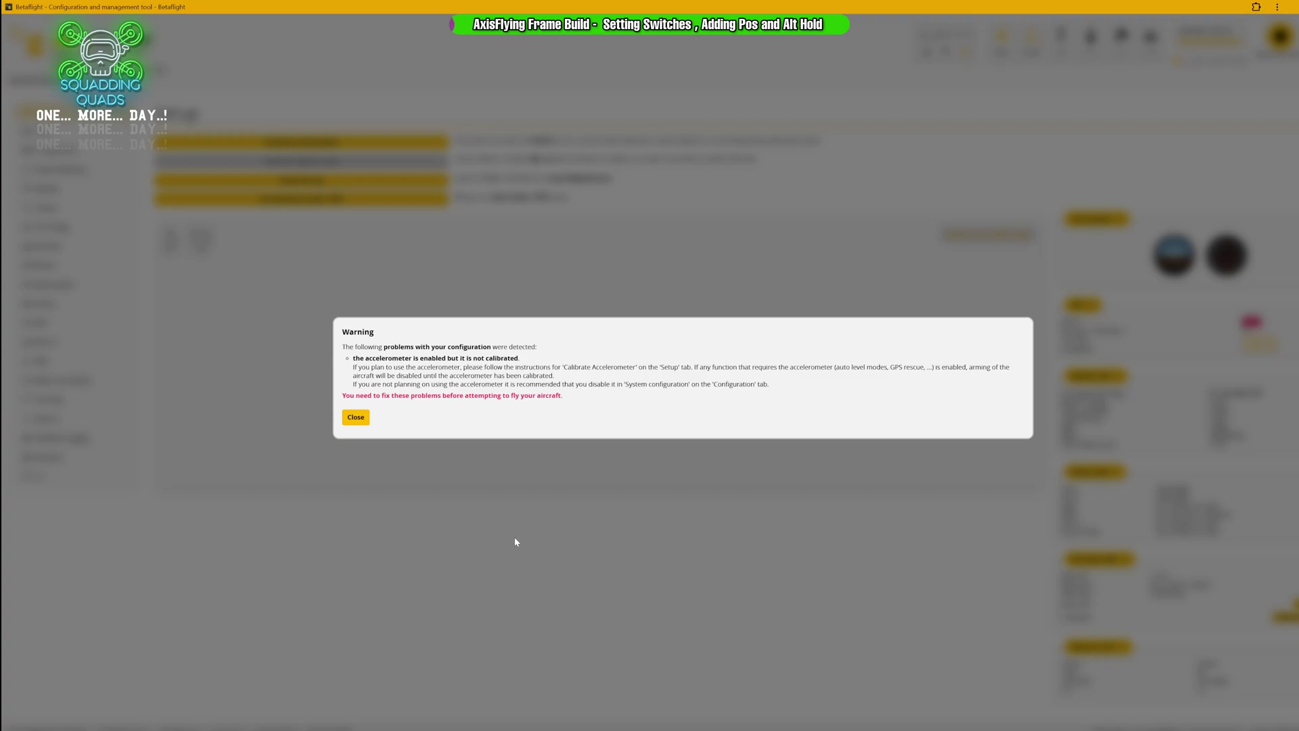
- Dismiss the configuration warning, calibrate the accelerometer on the level craft, and reset the model's Z axis offset
click(355, 417)
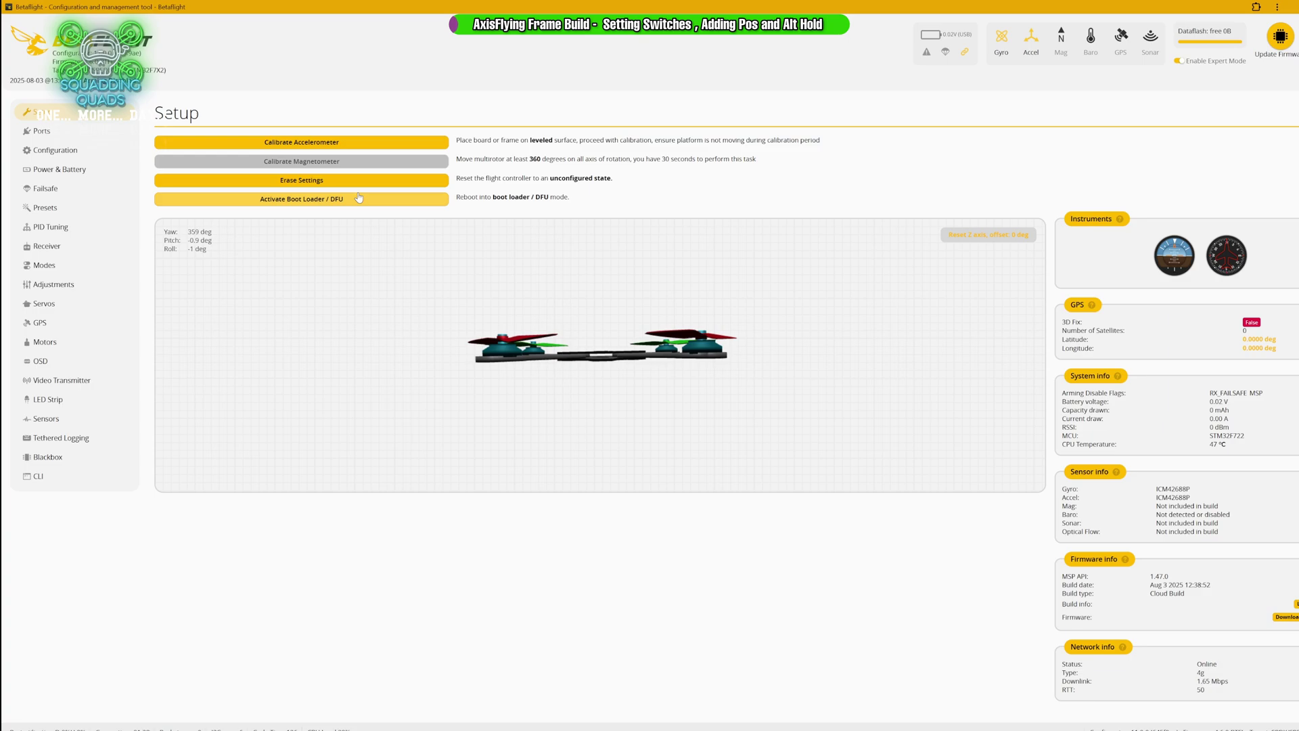
click(322, 142)
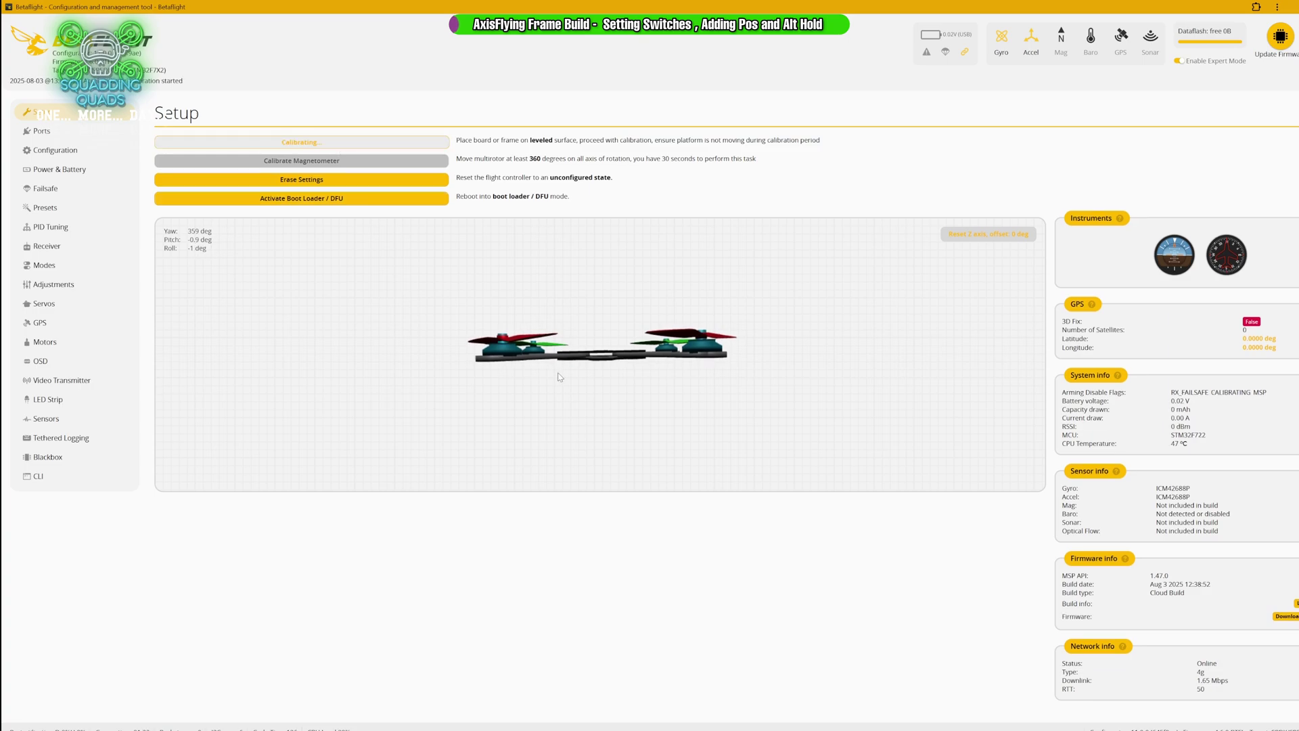
click(962, 237)
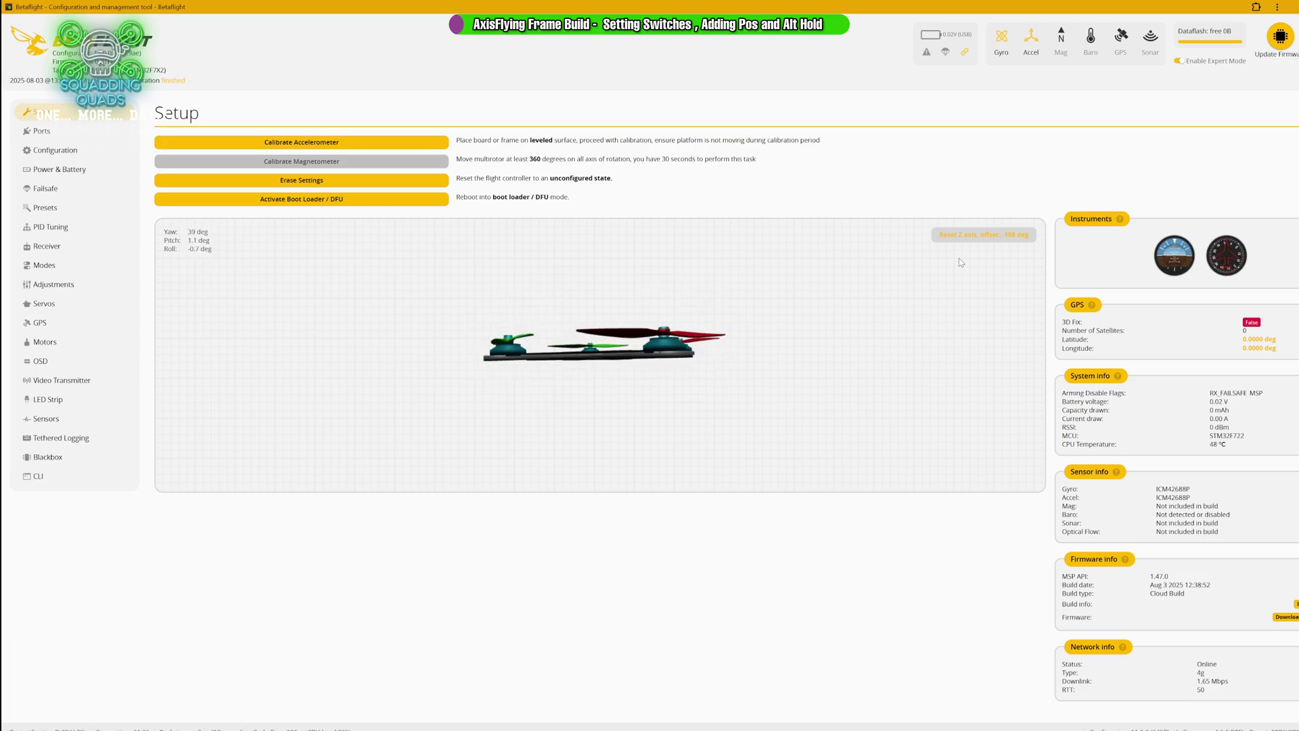
- In the port settings, enable MSP on UART1 with the VTX (MSP + Displayport) peripheral and set UART4's sensor input to GPS
click(55, 150)
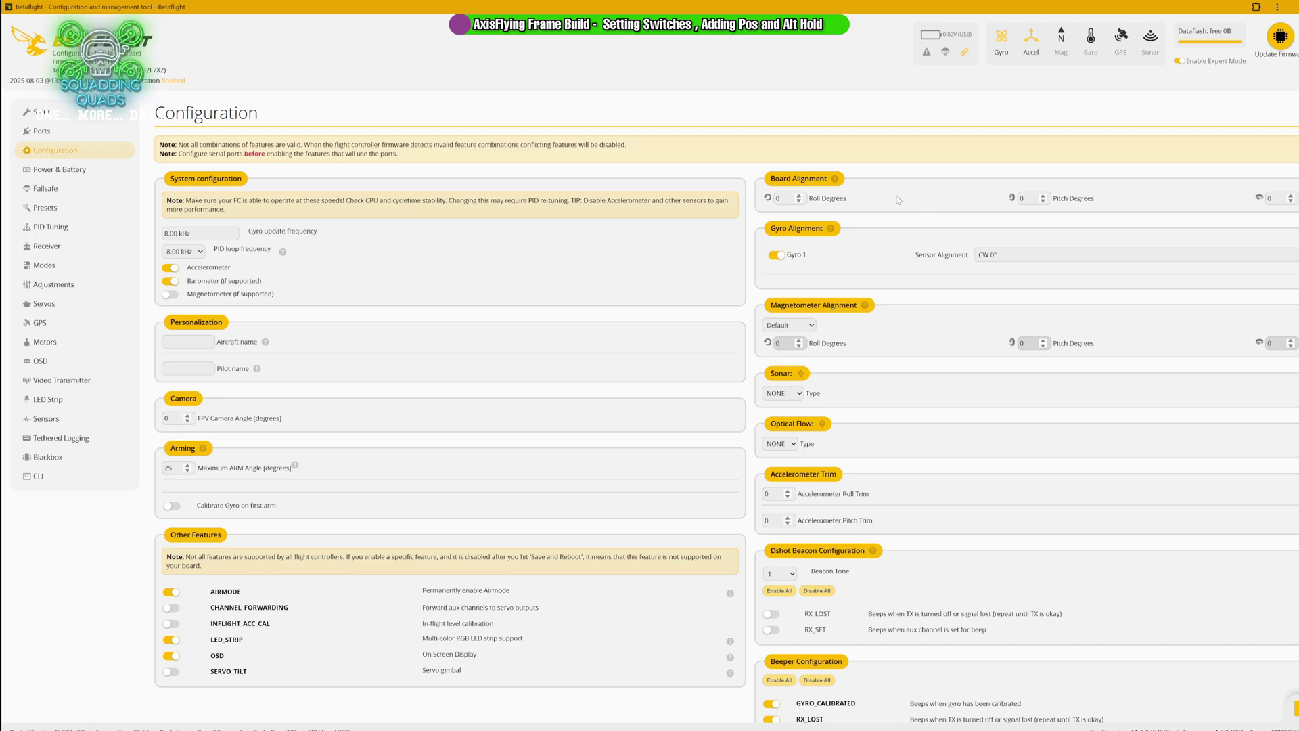
click(40, 131)
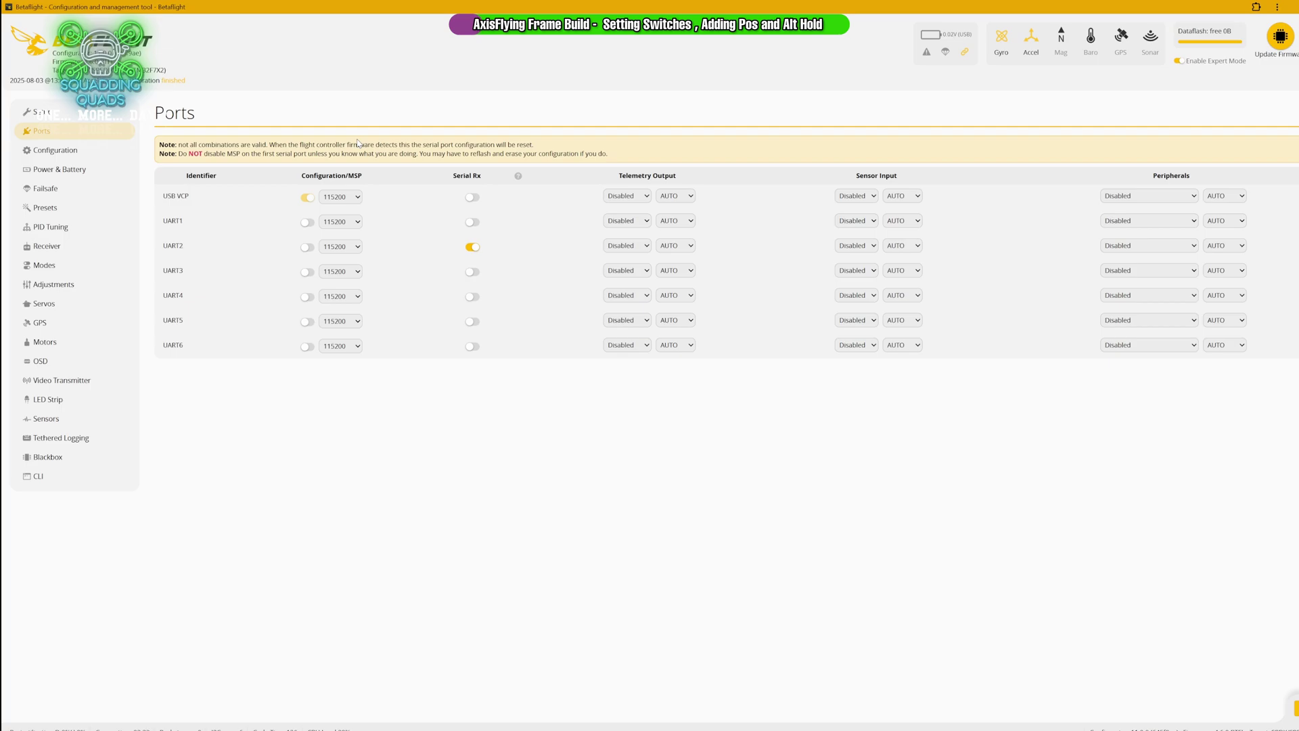
click(306, 223)
click(1146, 320)
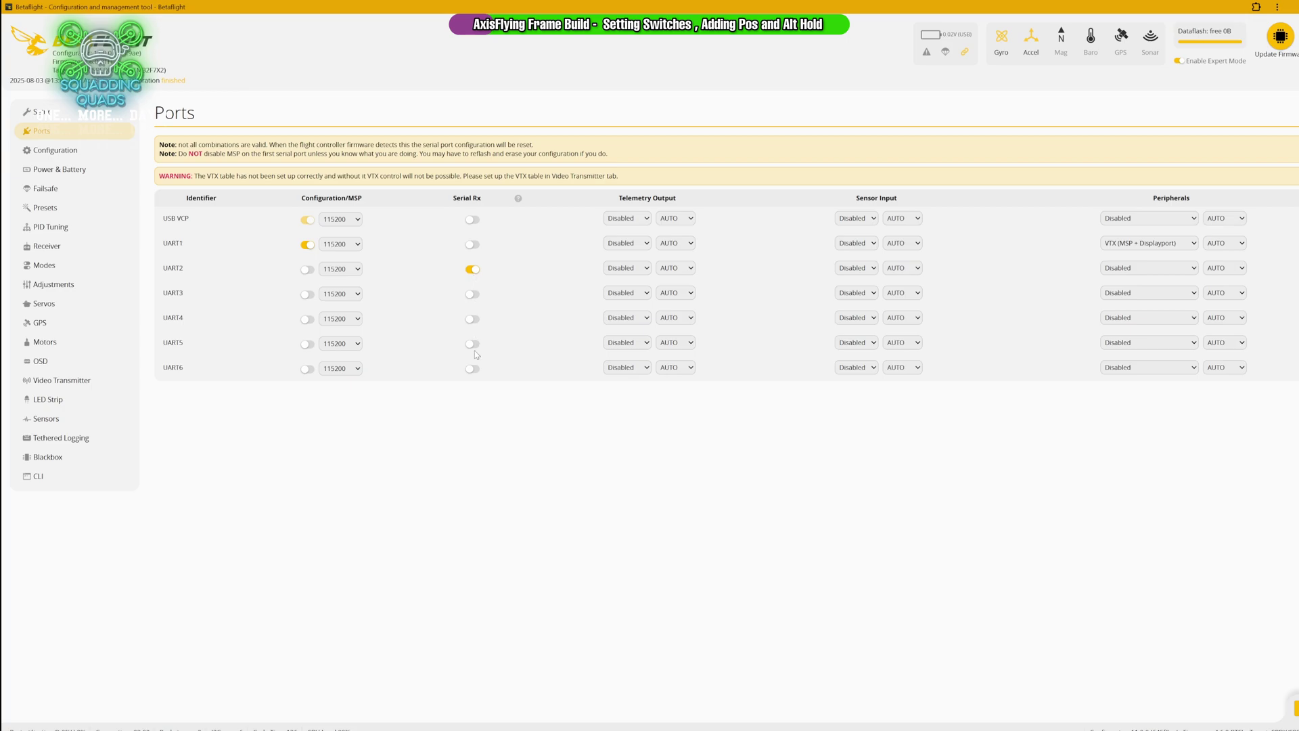
click(839, 320)
click(856, 355)
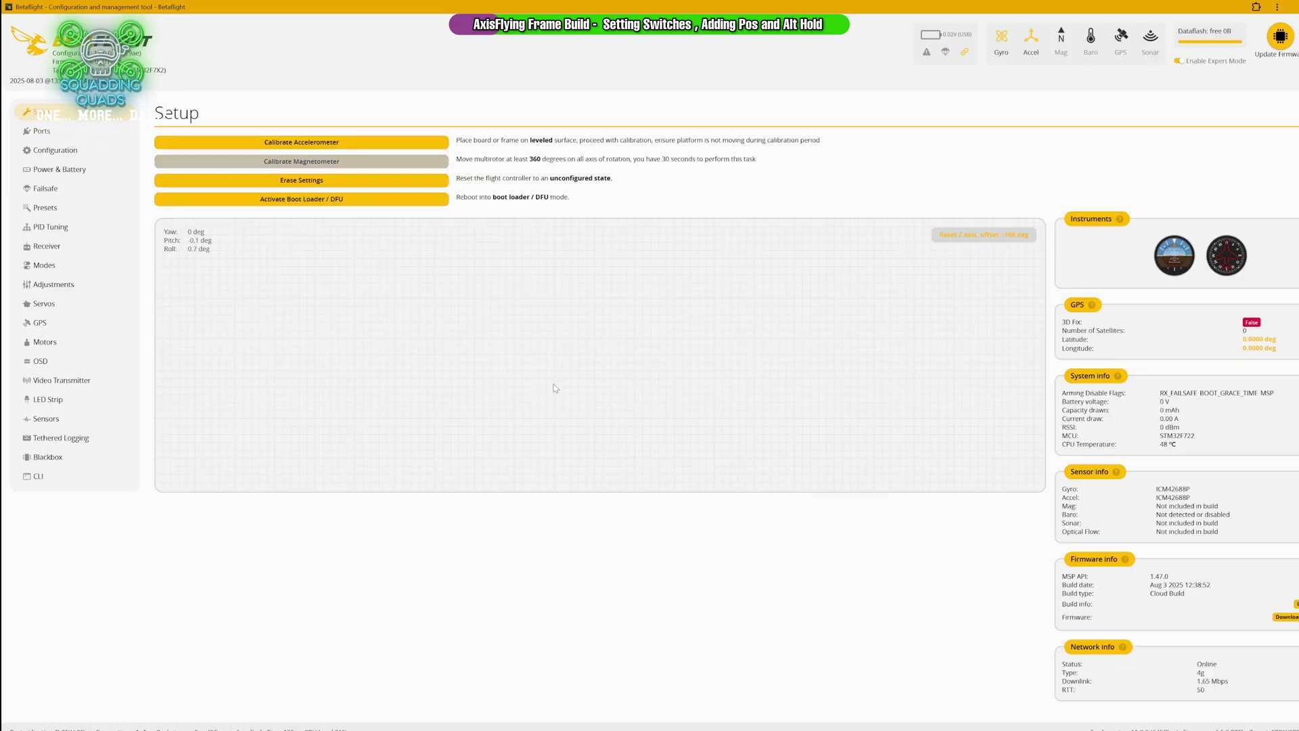
- Check the saved port assignments and set the maximum arm angle in the configuration to 180 degrees
click(42, 131)
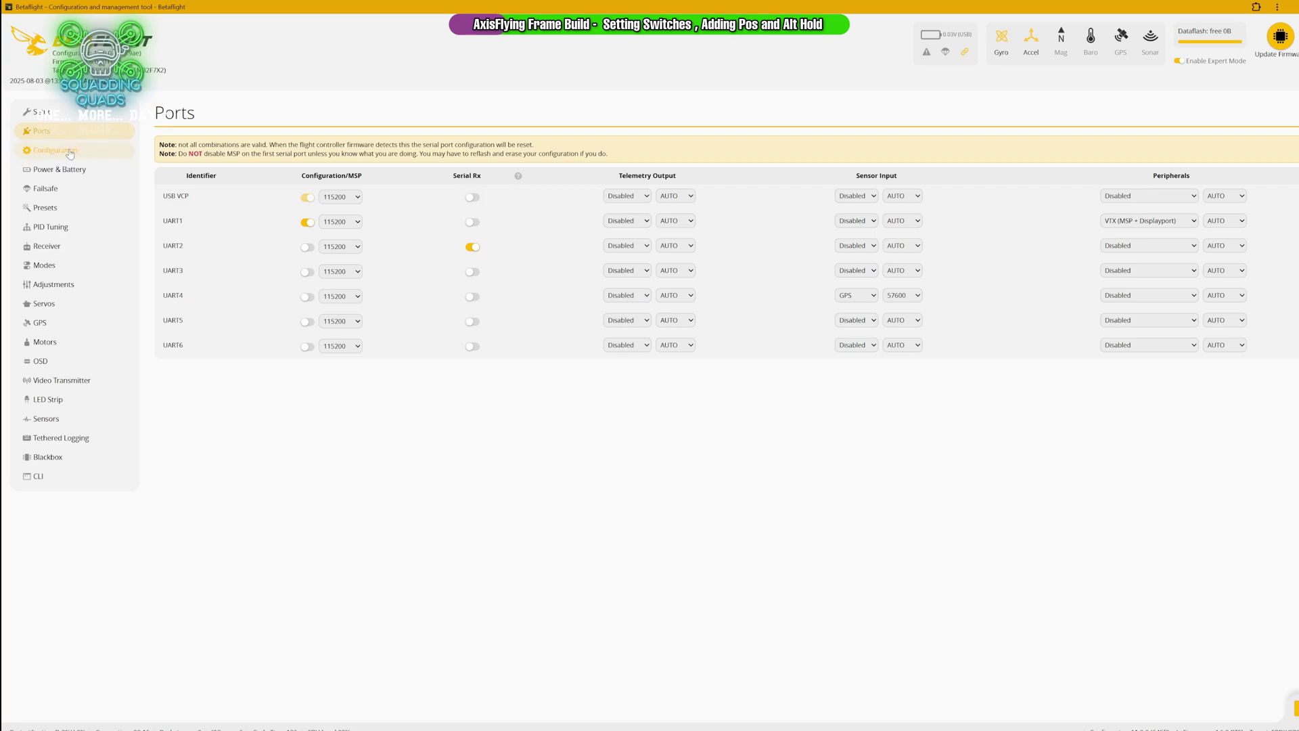
click(71, 152)
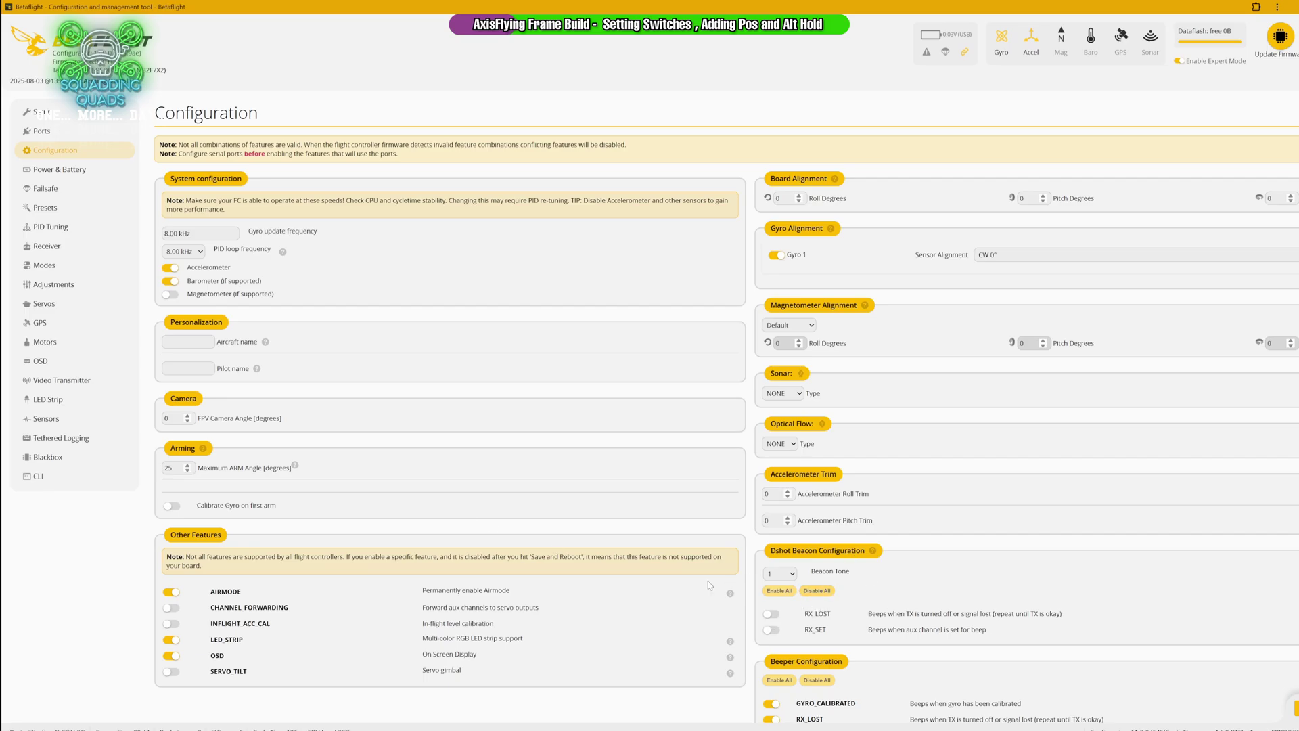
double_click(178, 471)
text(180)
- Enter "Squadding Quads" as the aircraft name and "Sexy Quads" as the pilot name
text(sQUADDING qUADS)
key(BackSpace)
key(BackSpace)
key(BackSpace)
key(BackSpace)
key(BackSpace)
key(BackSpace)
key(BackSpace)
key(BackSpace)
key(BackSpace)
key(BackSpace)
key(BackSpace)
key(BackSpace)
key(BackSpace)
key(BackSpace)
key(BackSpace)
text(Squadding Quads)
click(206, 369)
text(Sexy Quads)
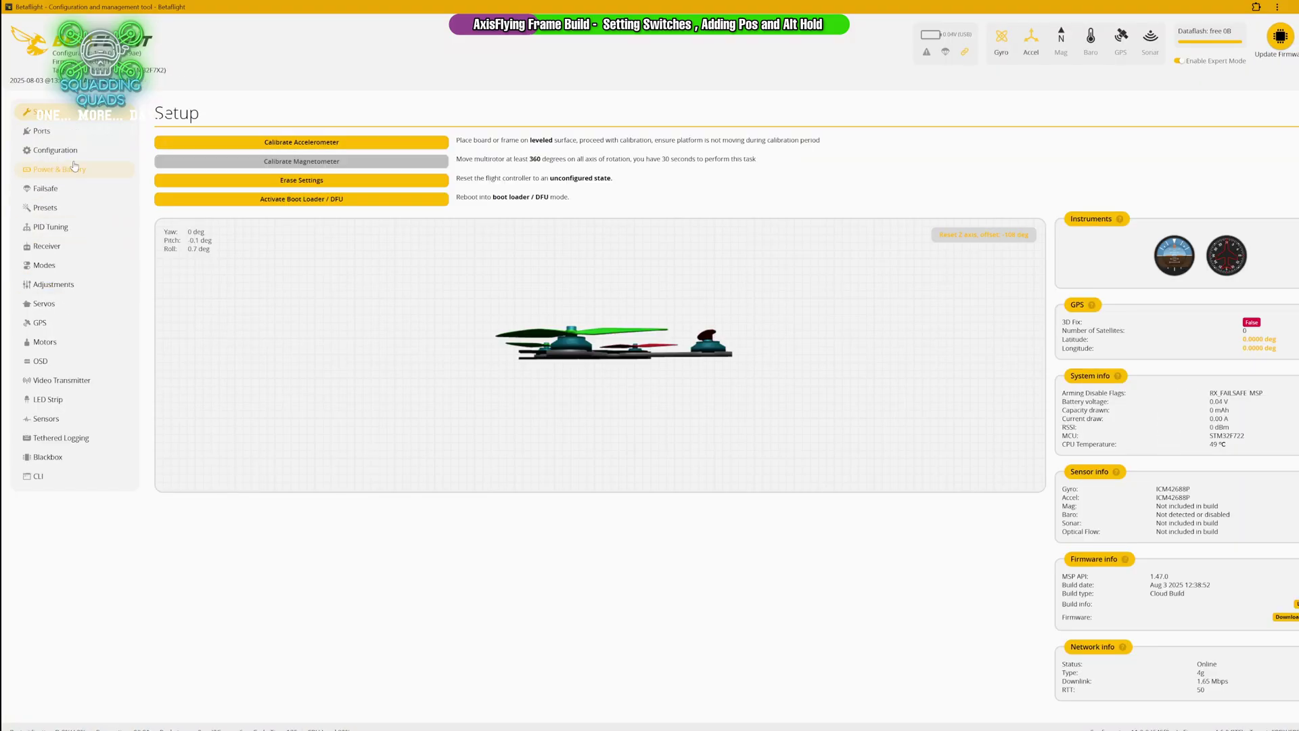
- Set the stage 2 failsafe procedure to GPS Rescue with an initial climb of 20 m and allow arming without fix
click(74, 167)
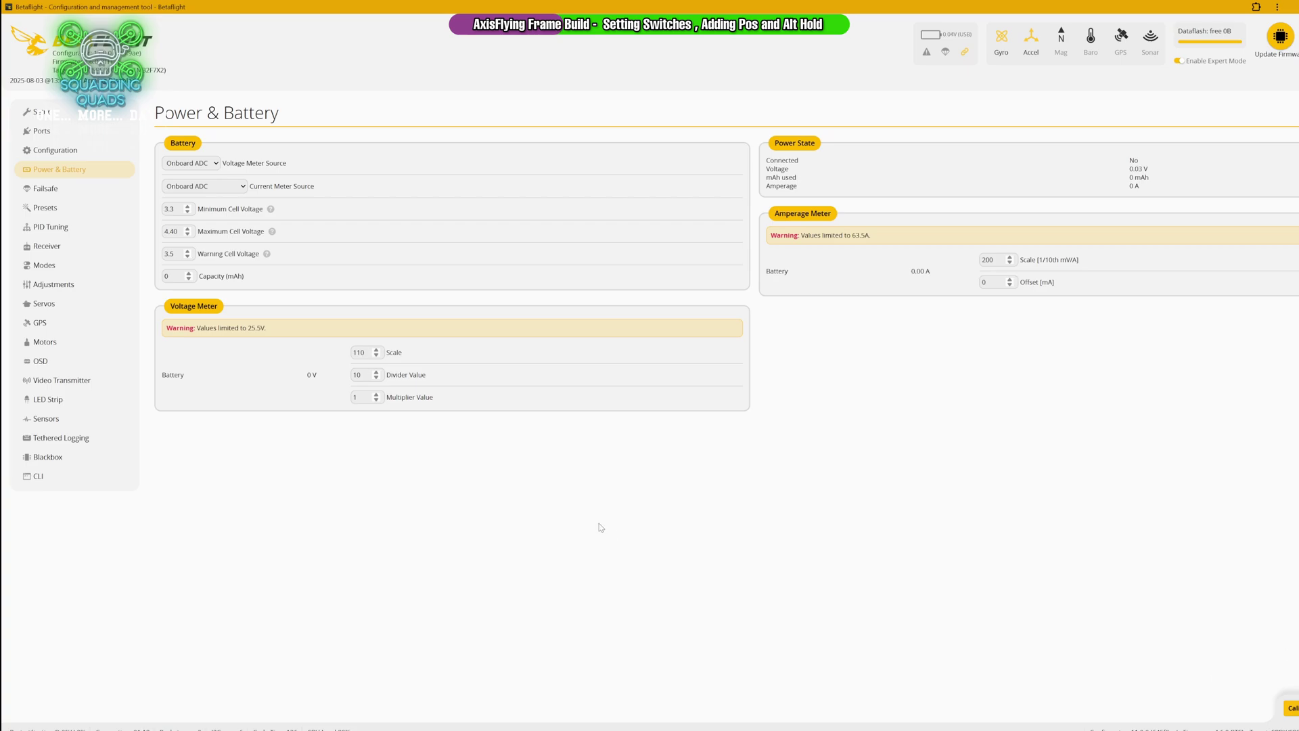
click(63, 189)
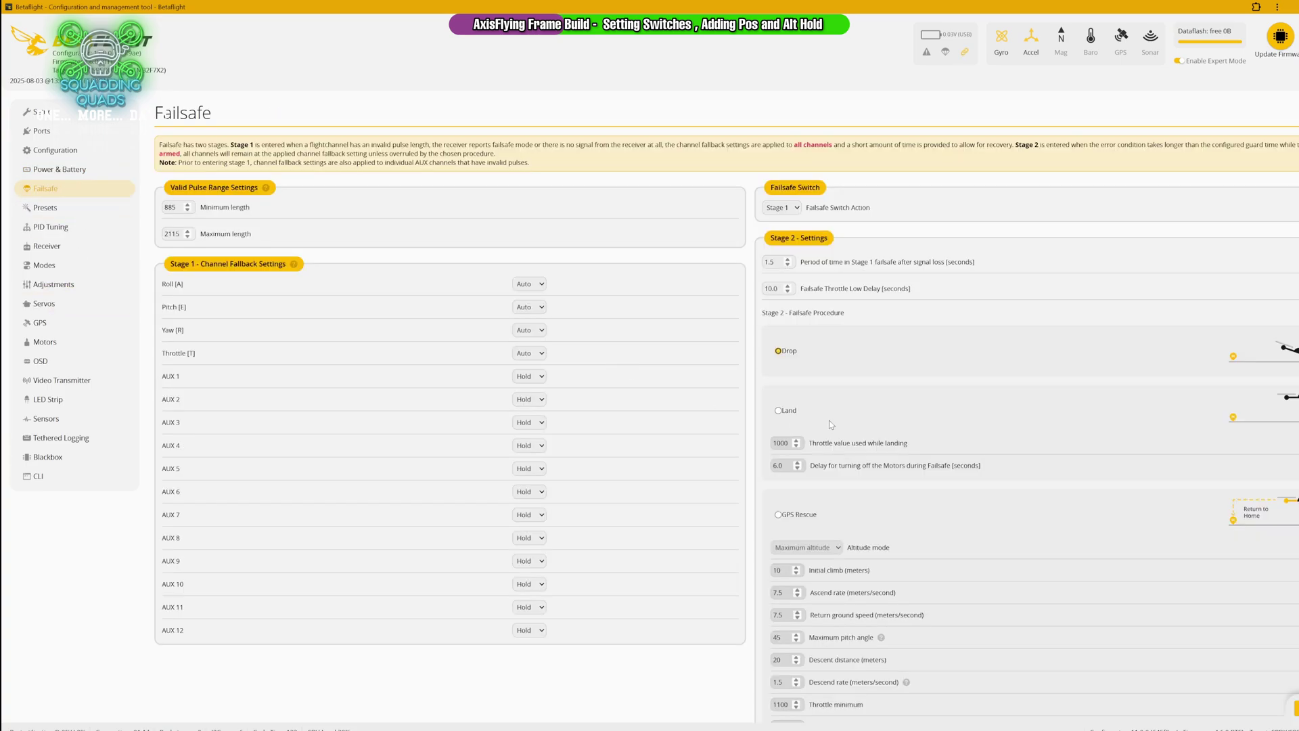
scroll(798, 391, down, 3)
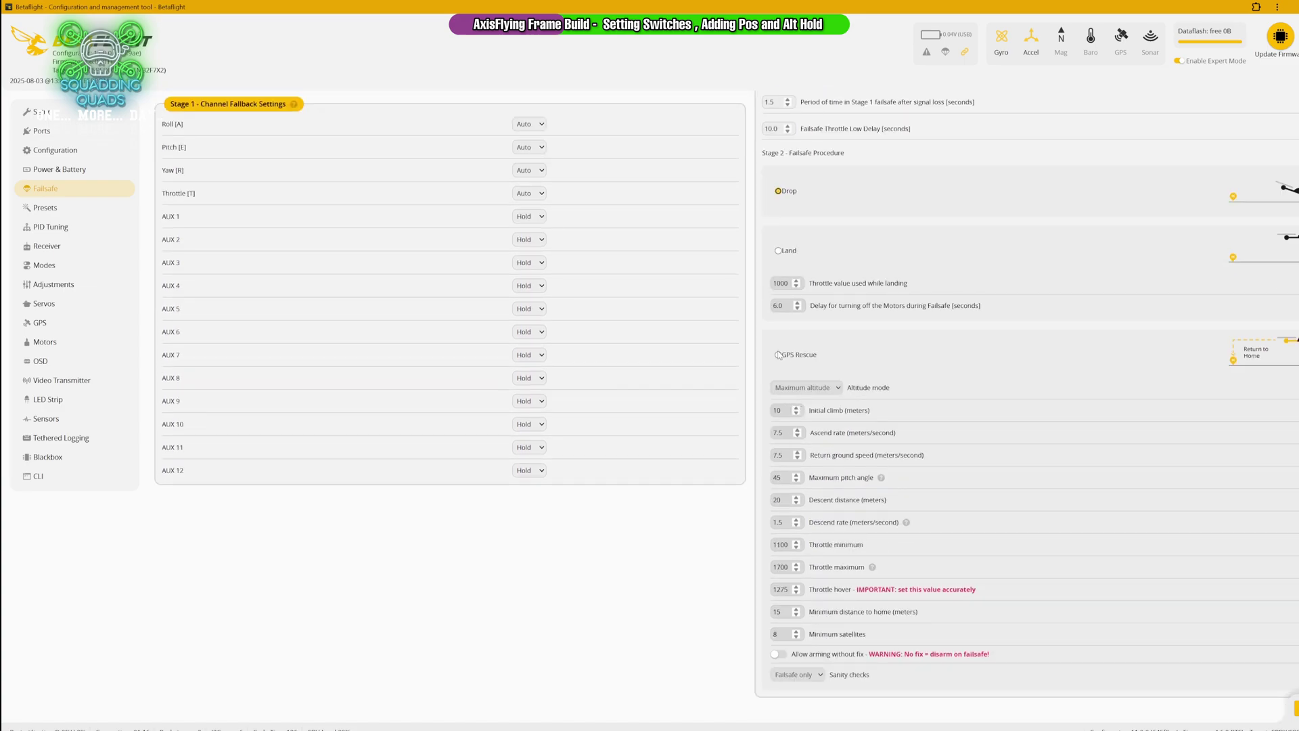
click(778, 354)
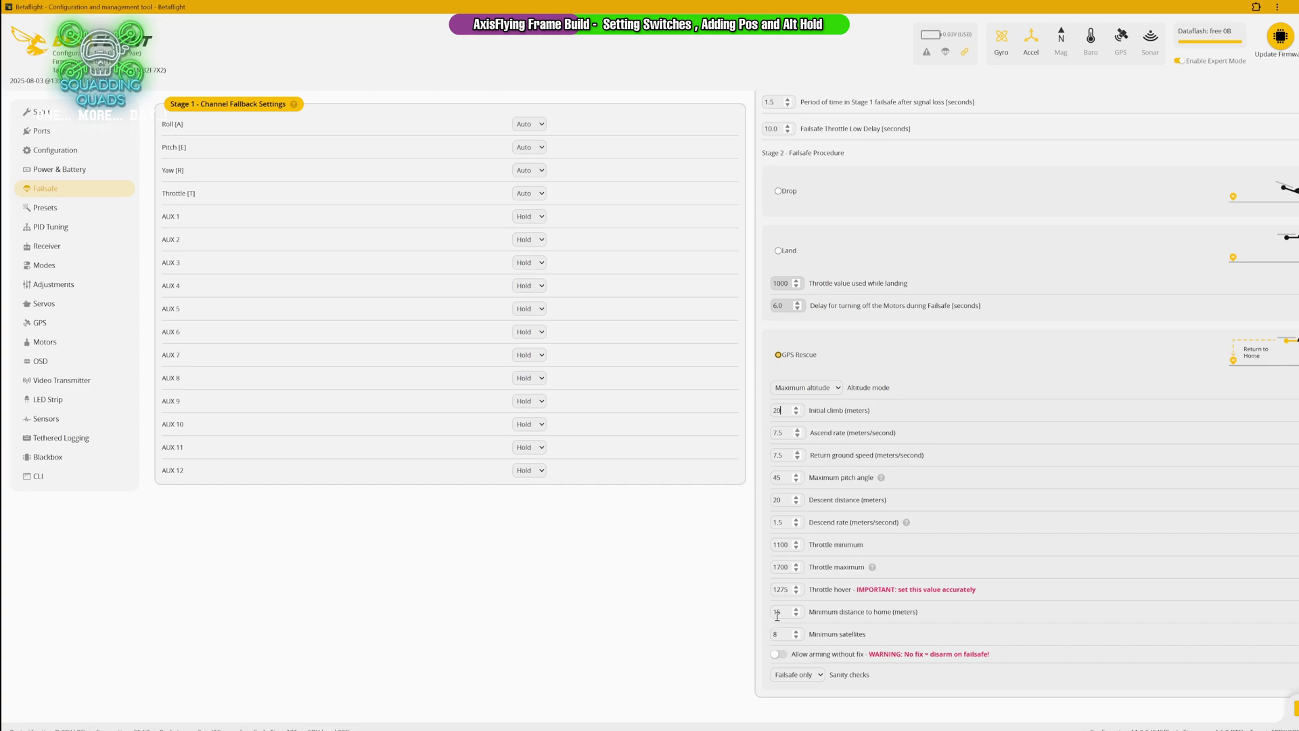
click(781, 656)
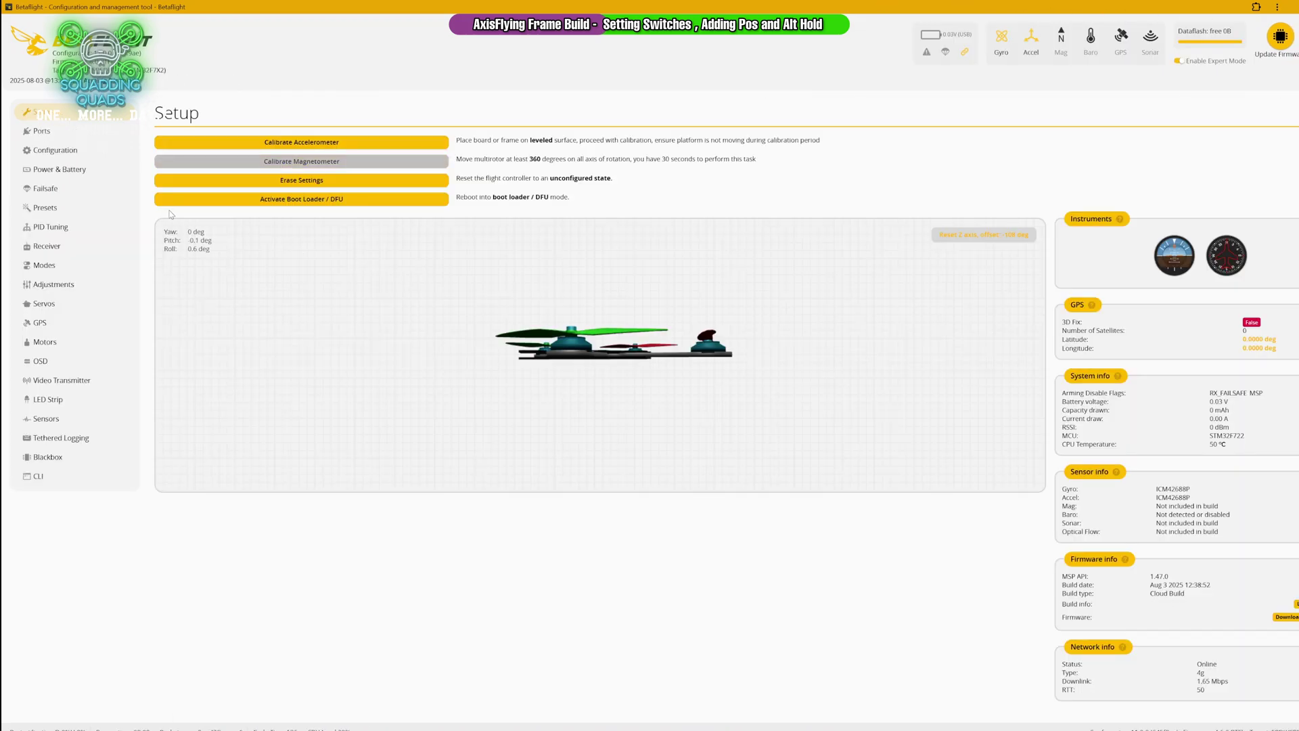
- Review the PID profile and filter settings in PID tuning
click(77, 227)
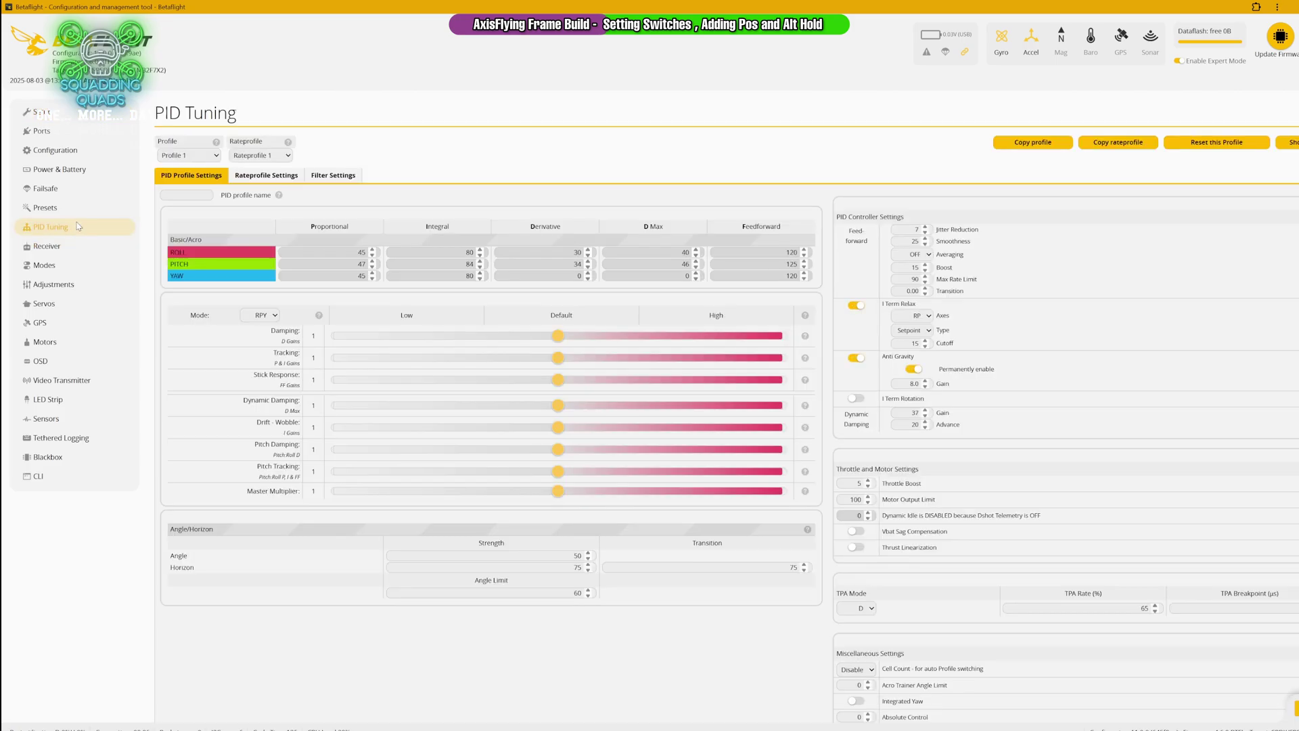
click(322, 176)
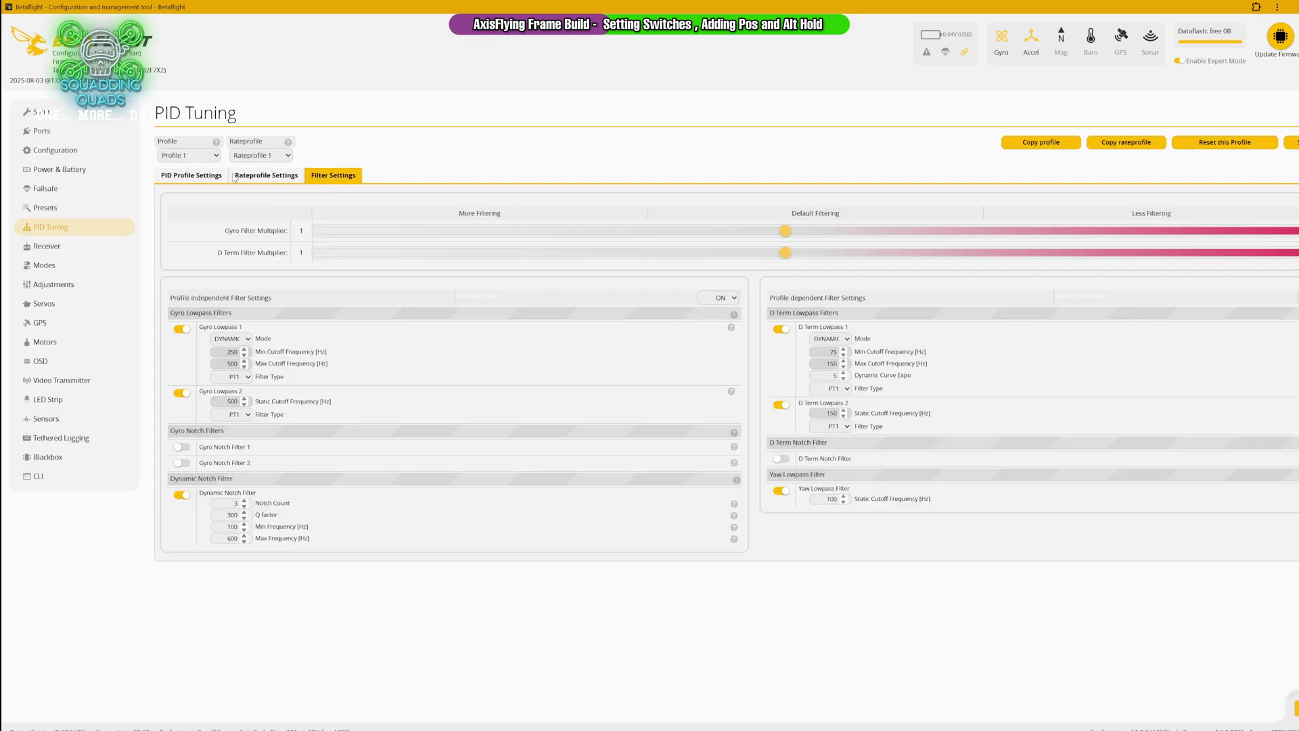
click(214, 177)
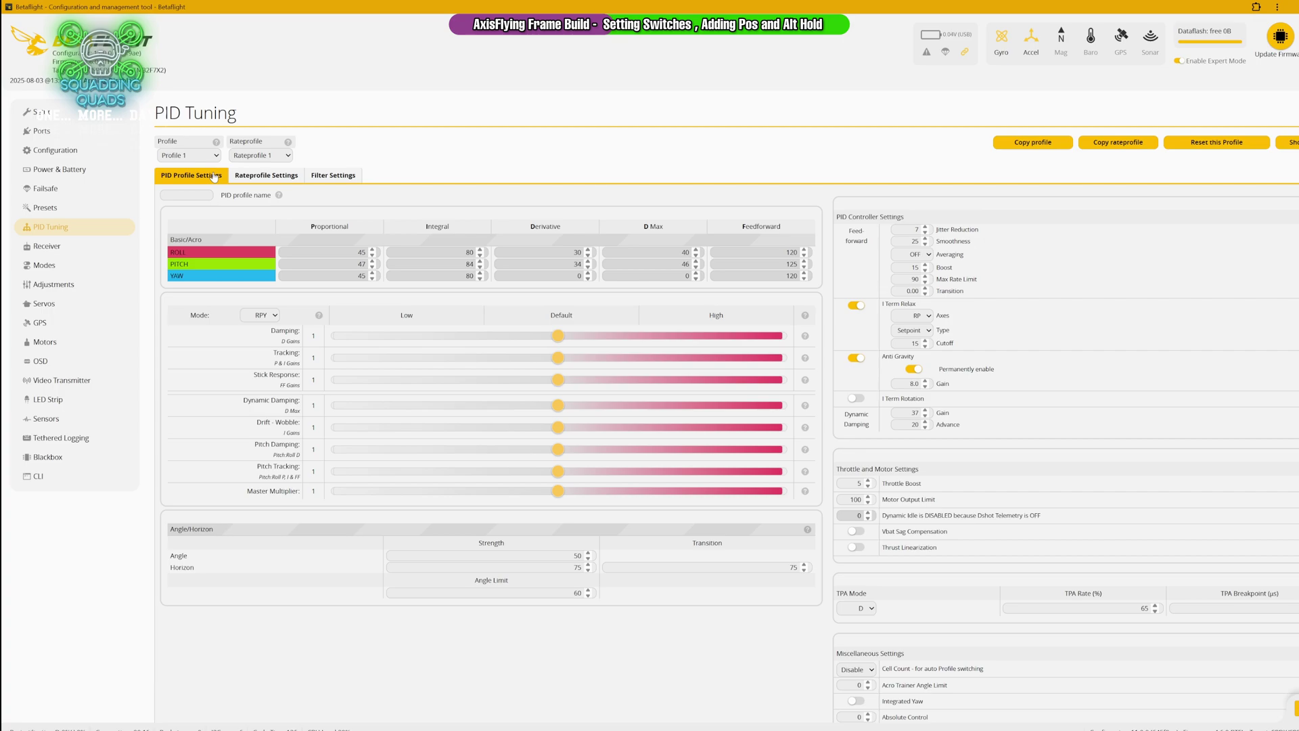
click(70, 228)
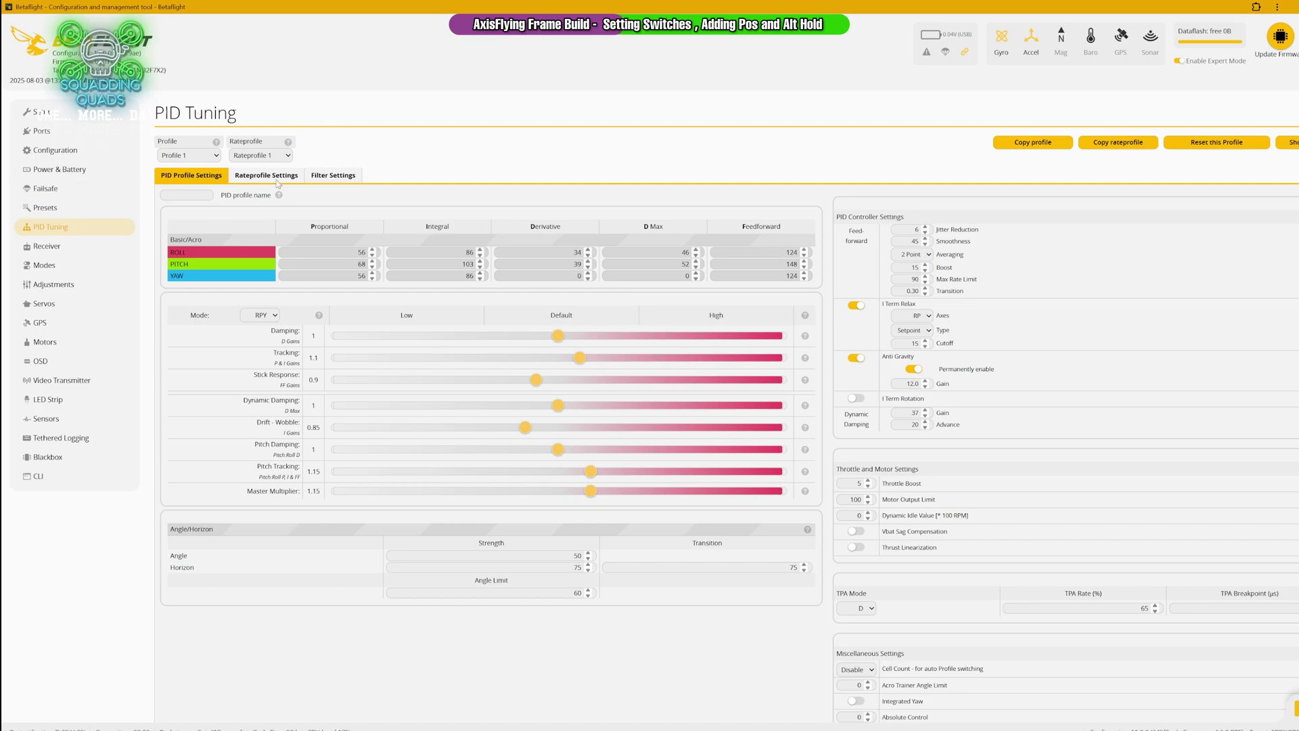
click(333, 176)
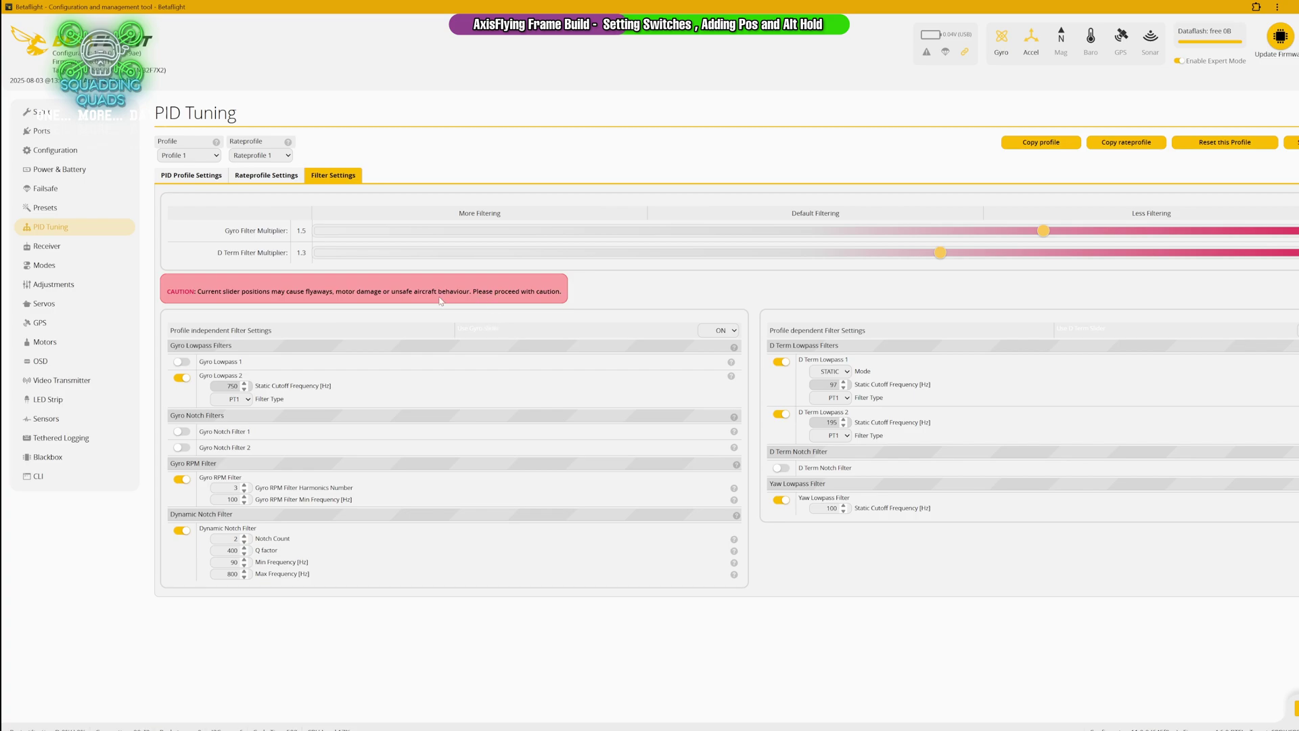
- Open the rate profile's roll center sensitivity and max rate, and the yaw max rate and expo, for editing
click(265, 175)
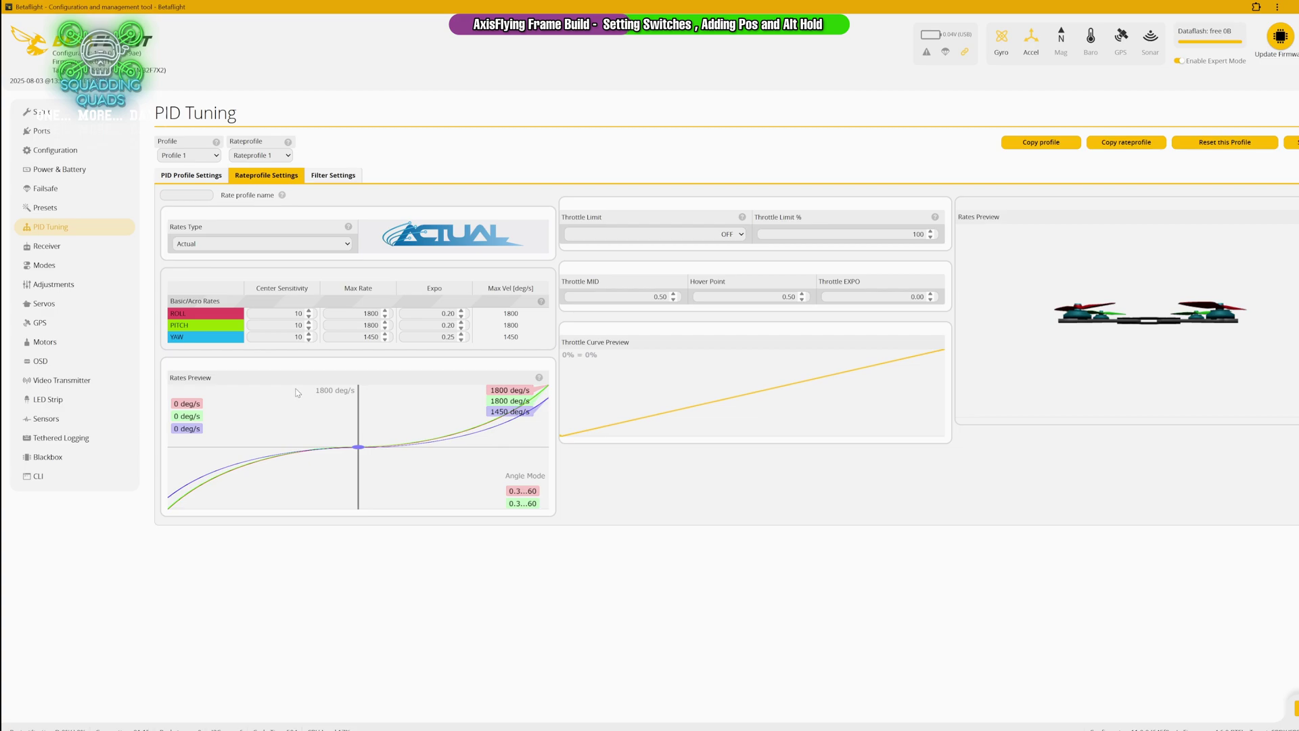
double_click(300, 314)
double_click(372, 314)
double_click(371, 337)
double_click(446, 337)
- Review the receiver channels, mode switch ranges, adjustments, servos and GPS settings
click(70, 253)
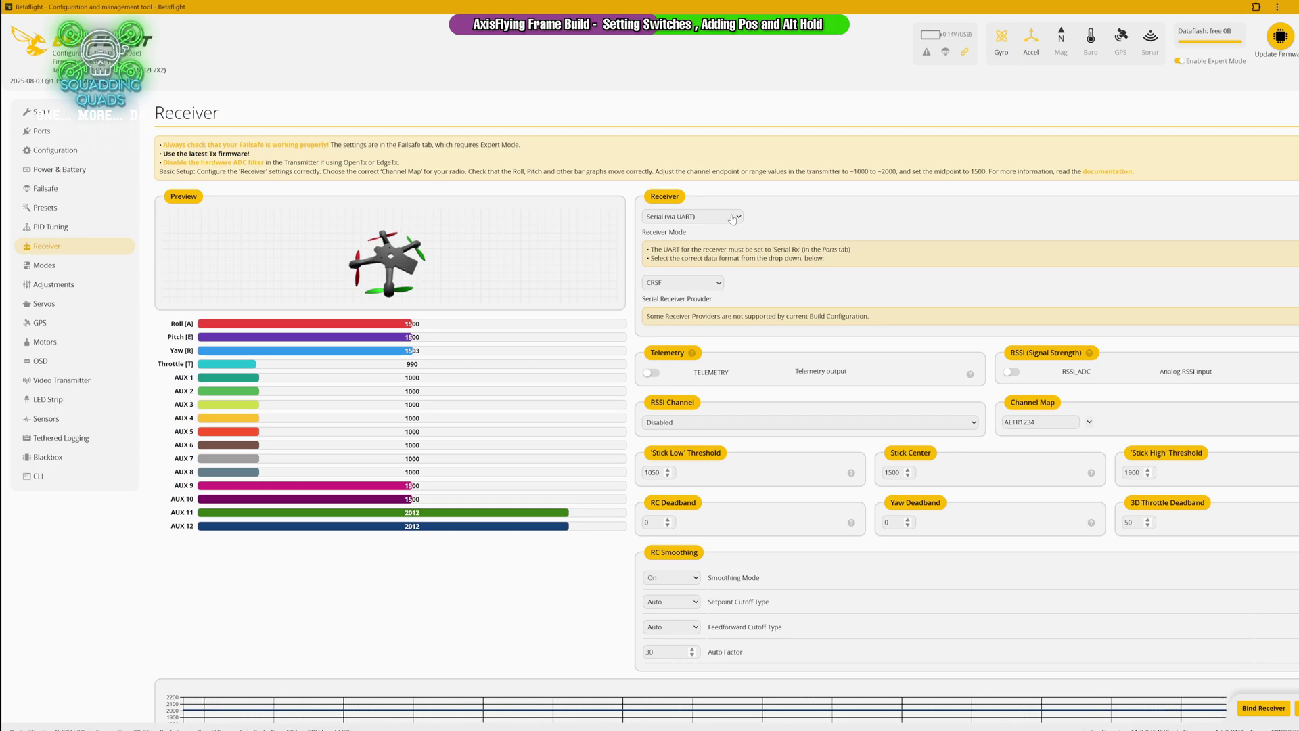
click(73, 268)
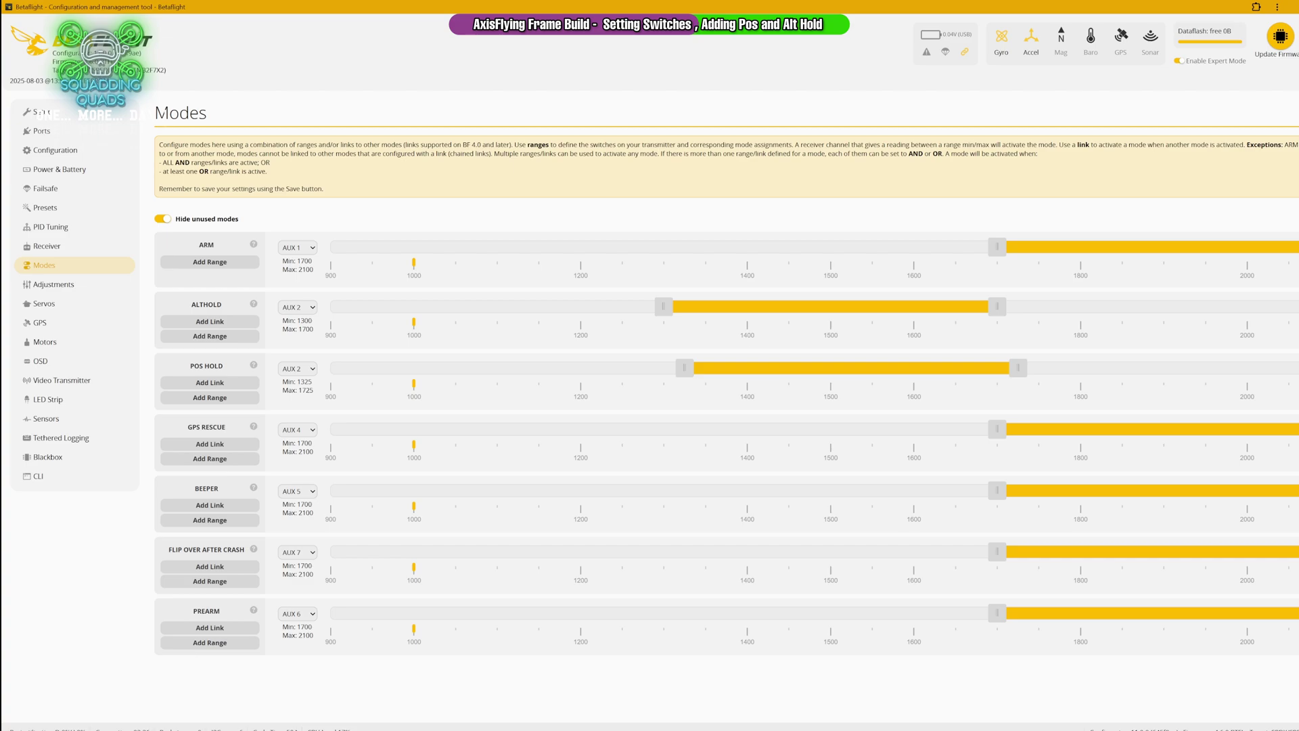
click(95, 296)
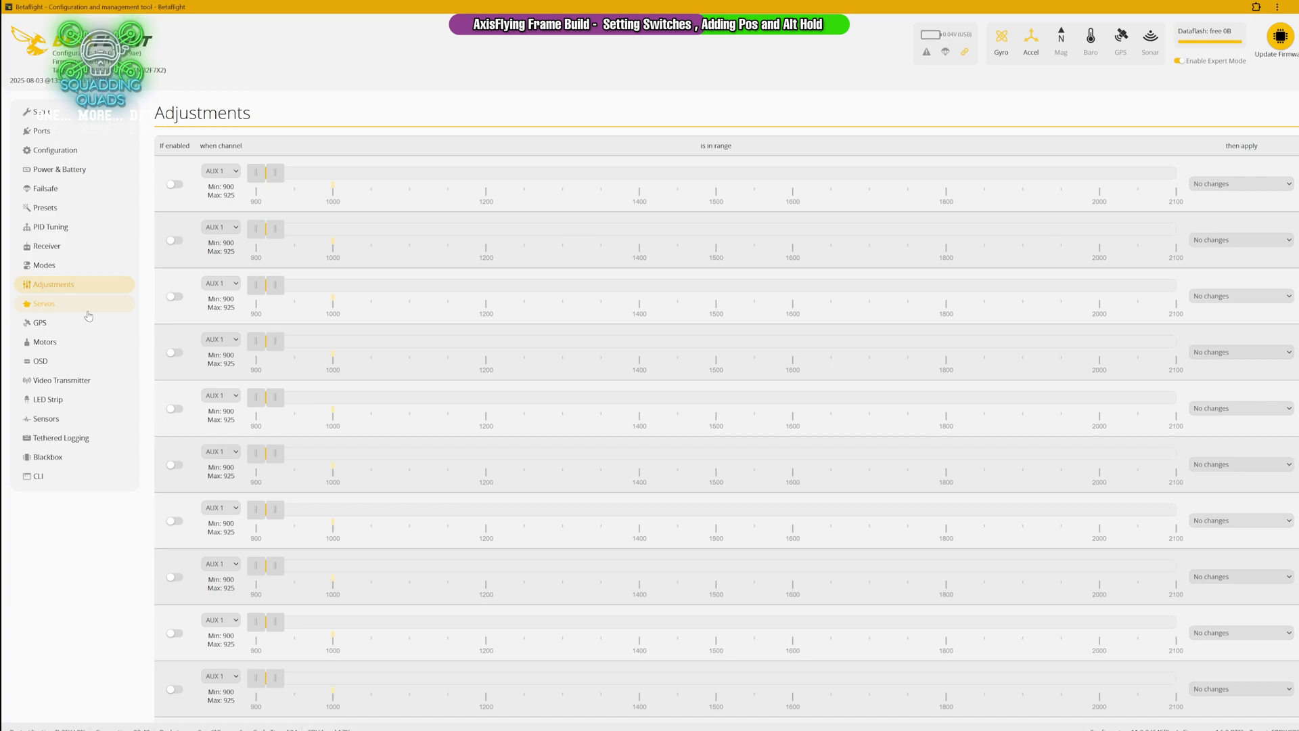
click(87, 309)
click(72, 324)
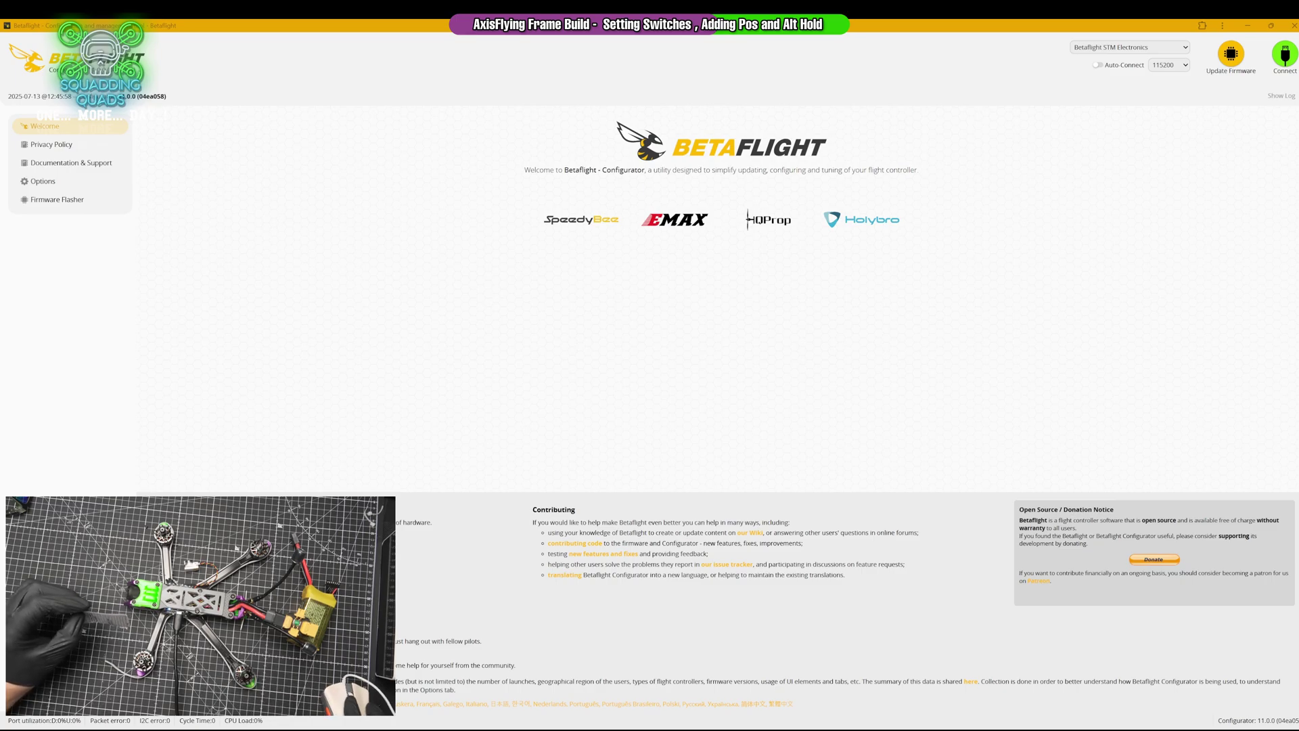
- Connect to the flight controller and open the motor direction setup
click(1285, 60)
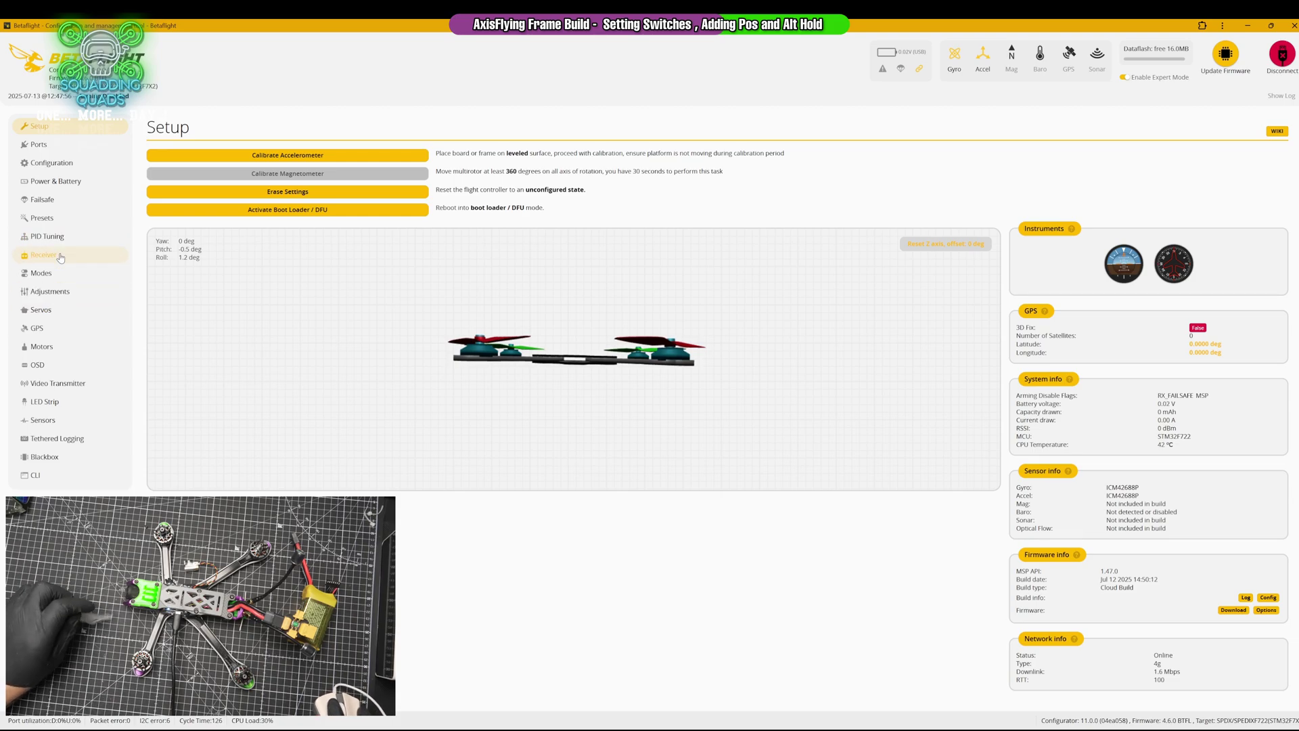
click(57, 347)
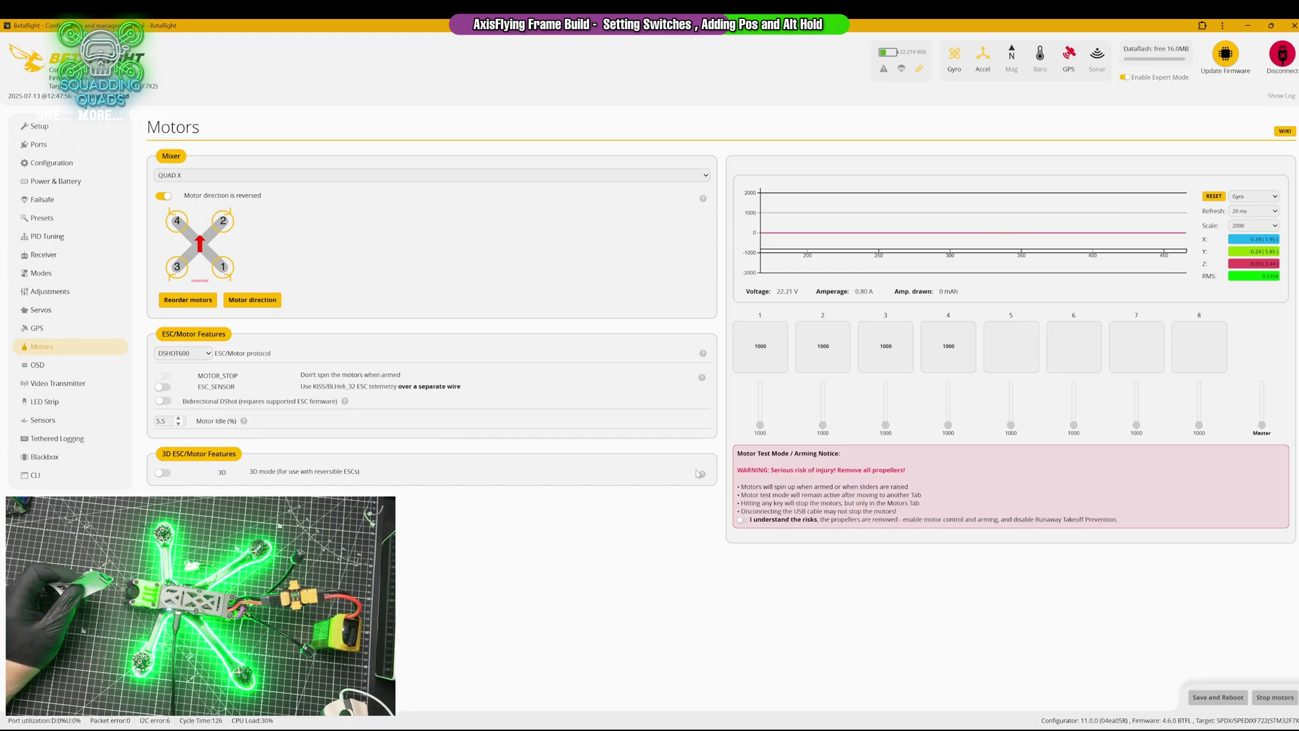
click(255, 301)
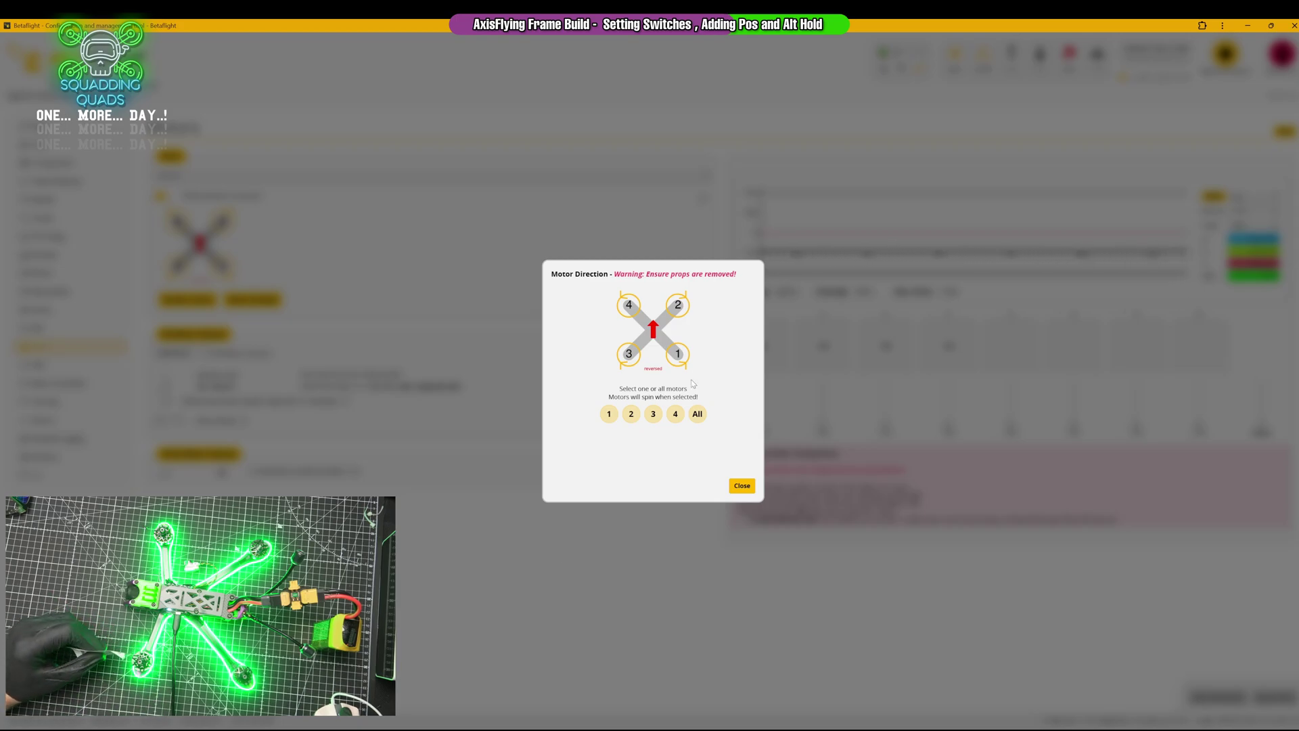
- Set the spin direction of motors 4 and 2 to Reverse
click(675, 414)
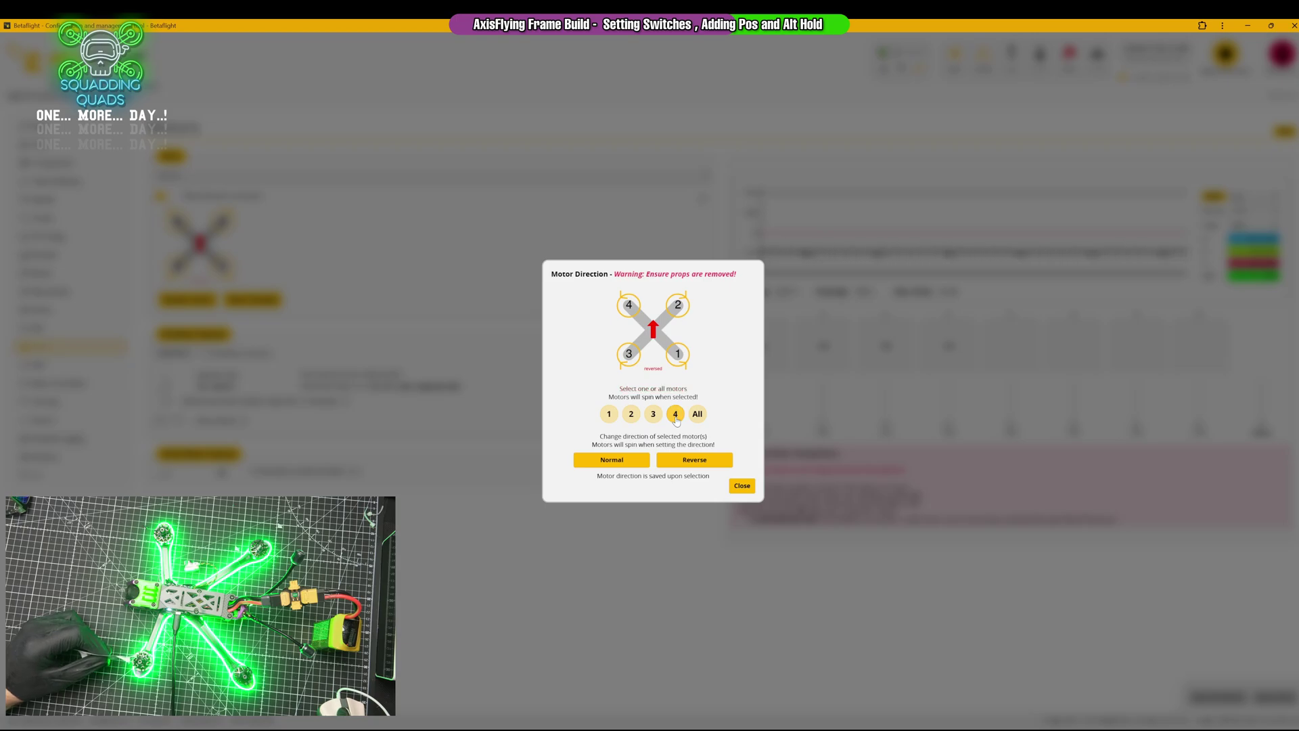
click(685, 462)
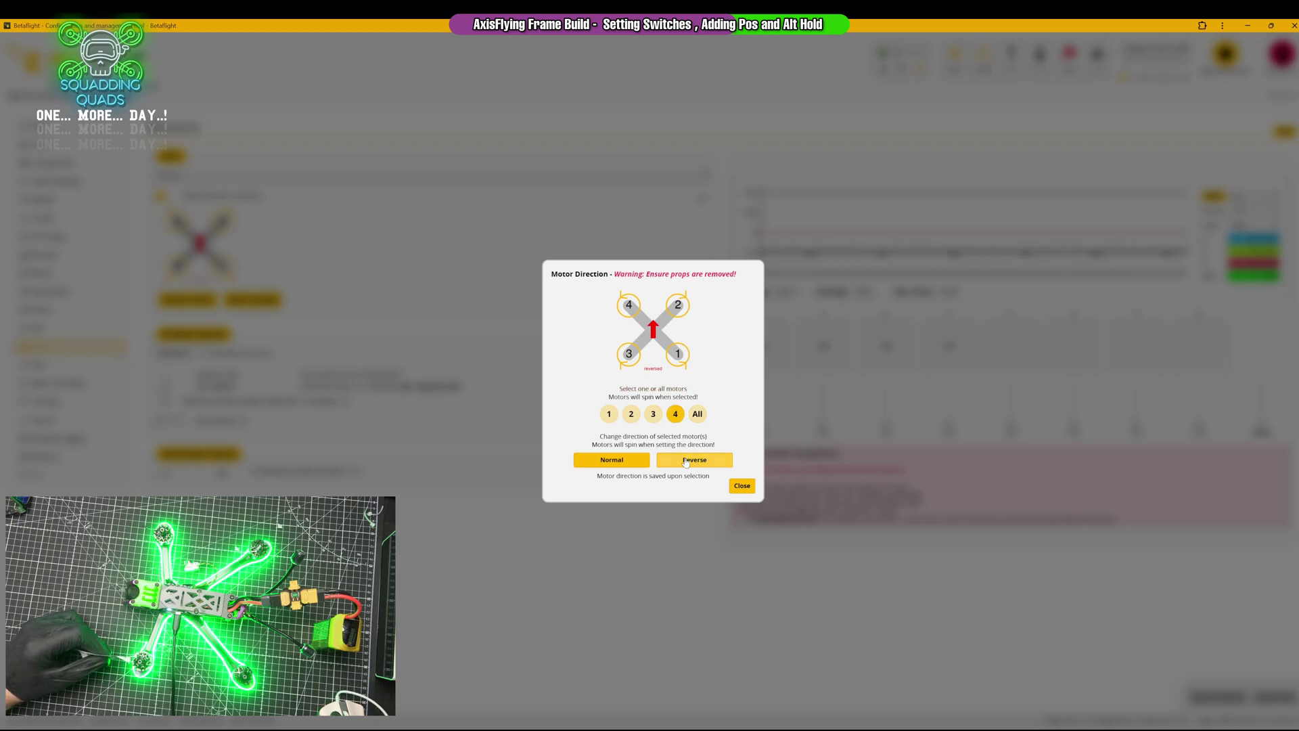
click(685, 461)
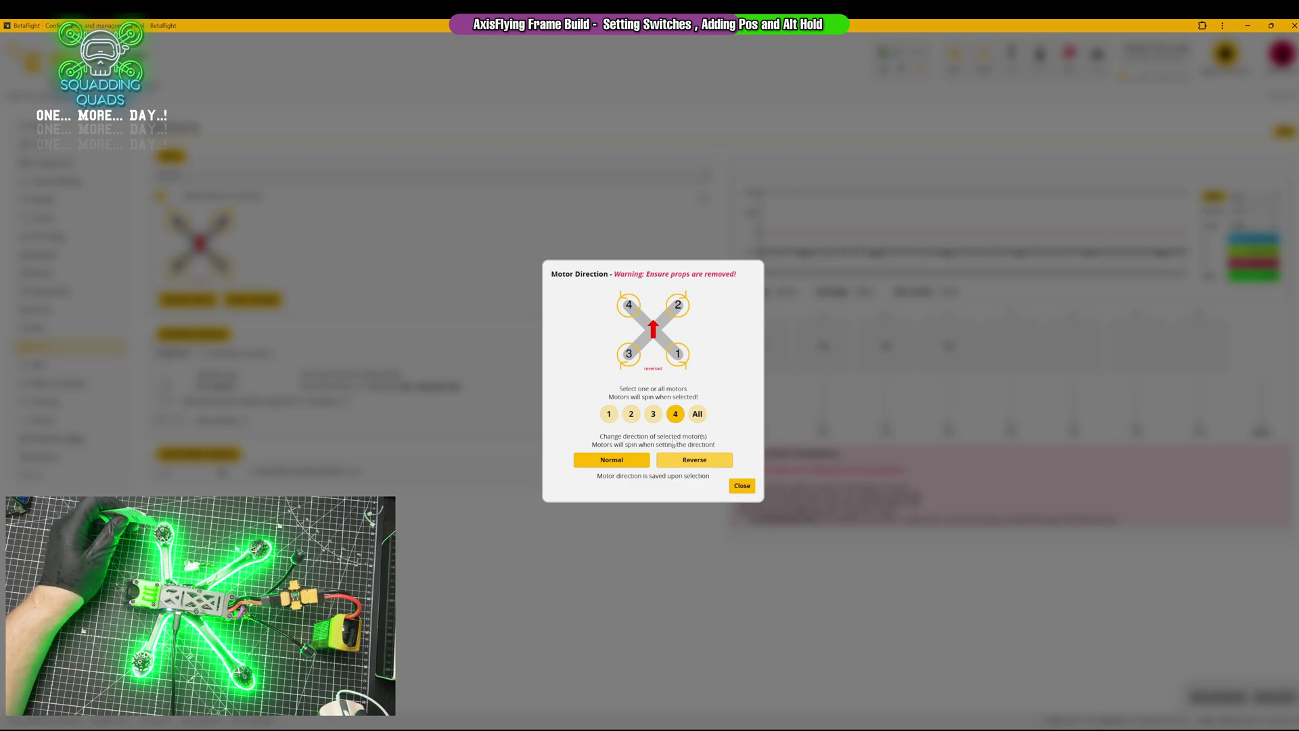
click(631, 415)
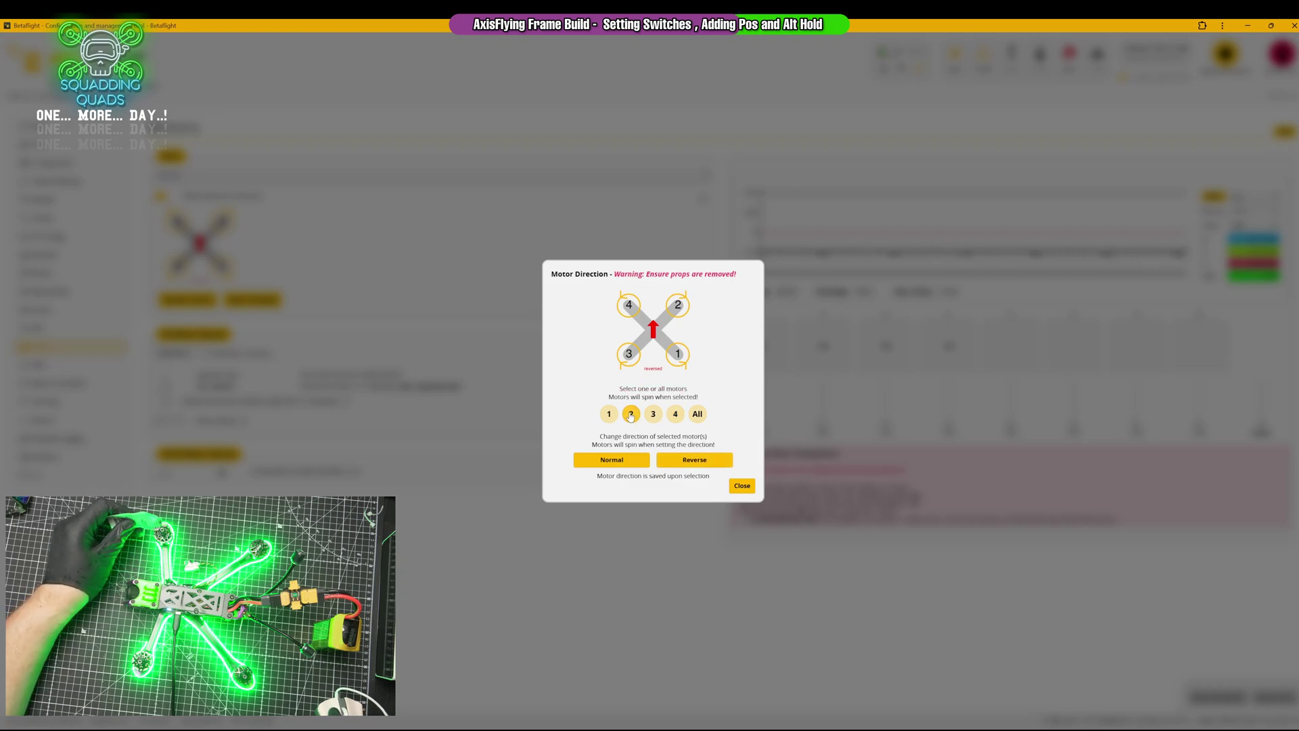
click(685, 462)
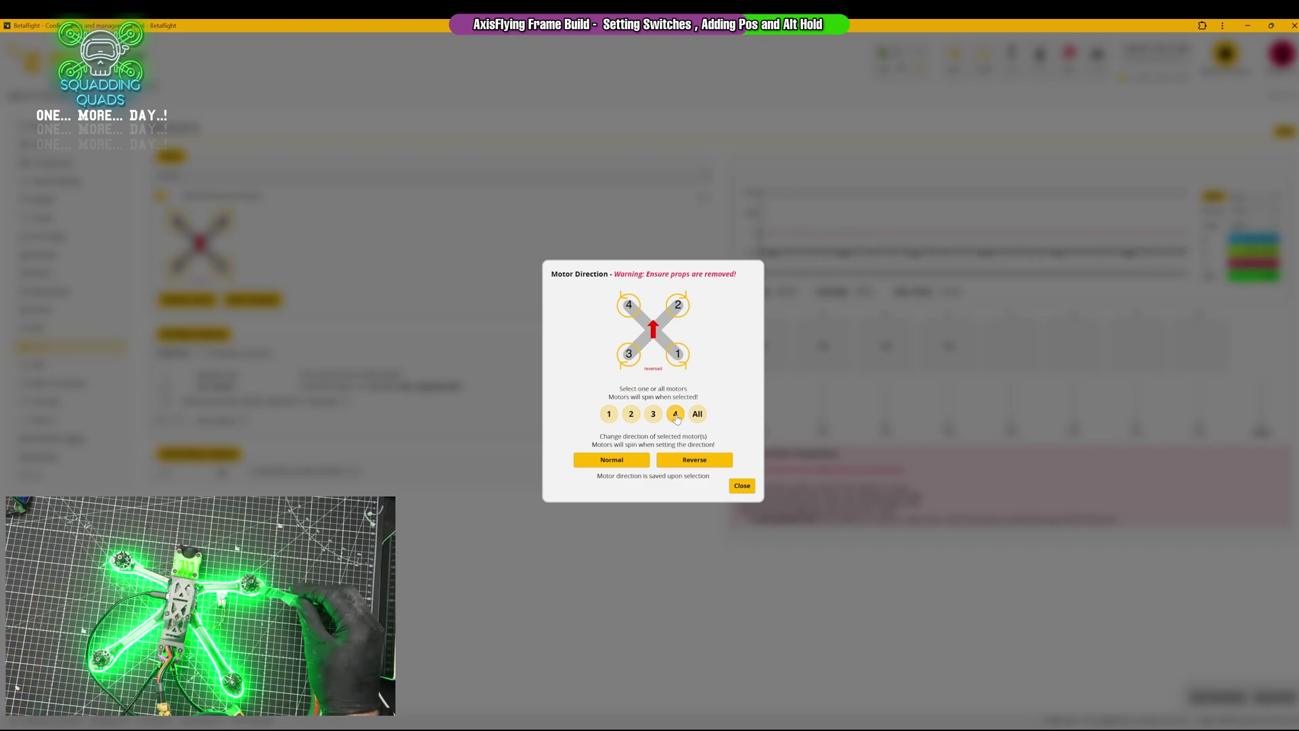
- Spin motor 2 to check its direction and set motor 3 to Reverse
click(632, 415)
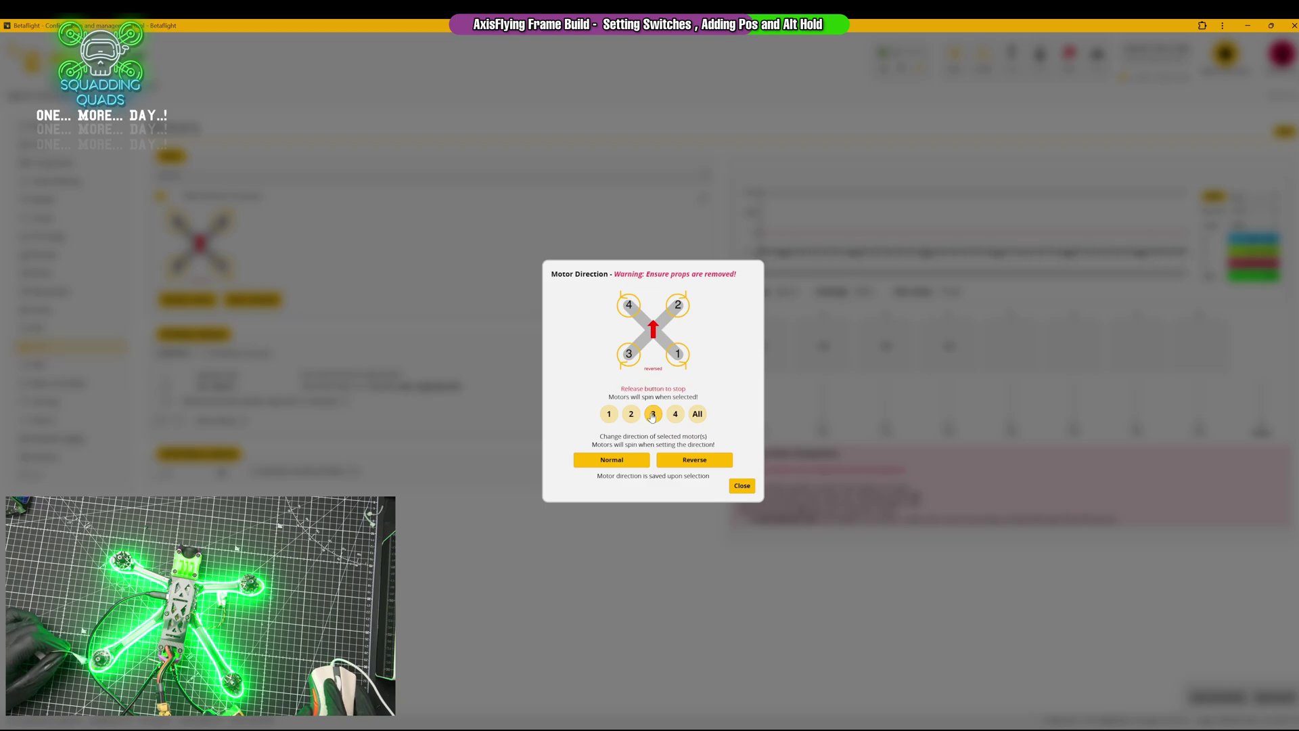
drag(653, 415, 645, 444)
click(686, 461)
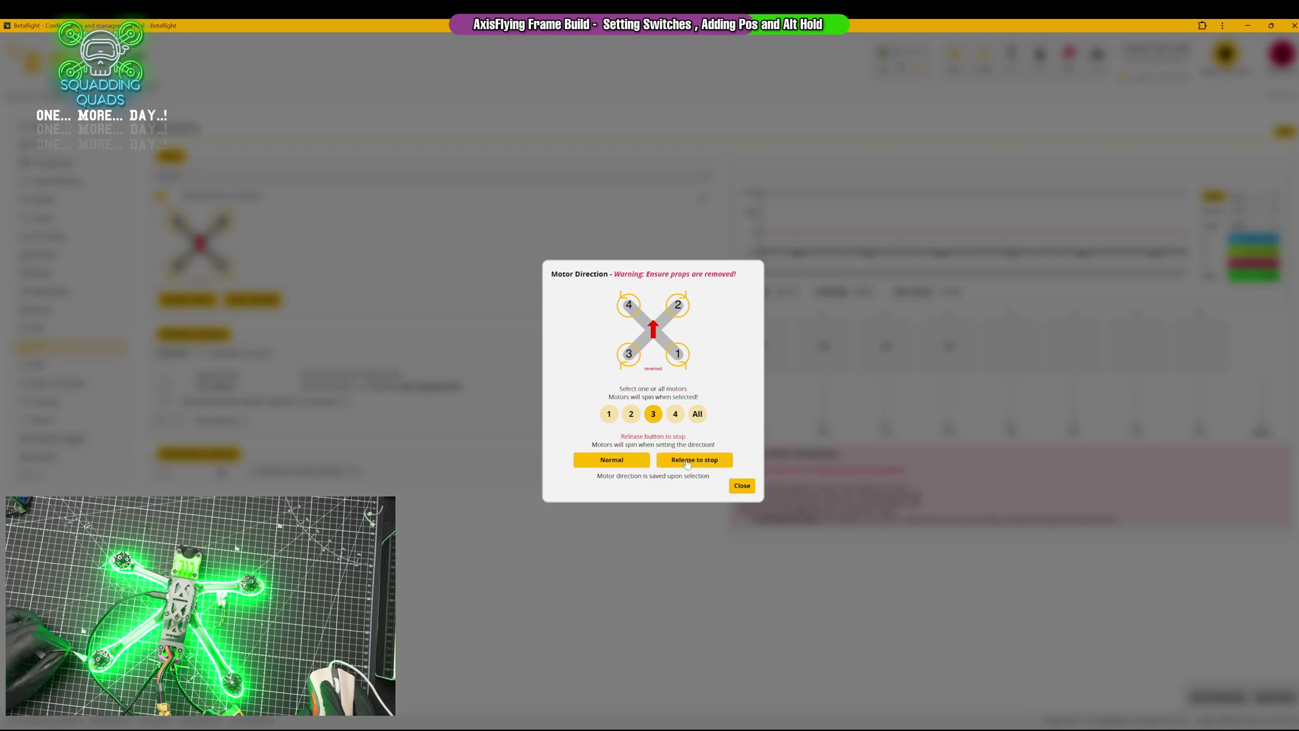
- Set motor 3 to Reverse, spin motor 1 to check its direction, and close the motor direction setup
drag(681, 464, 681, 464)
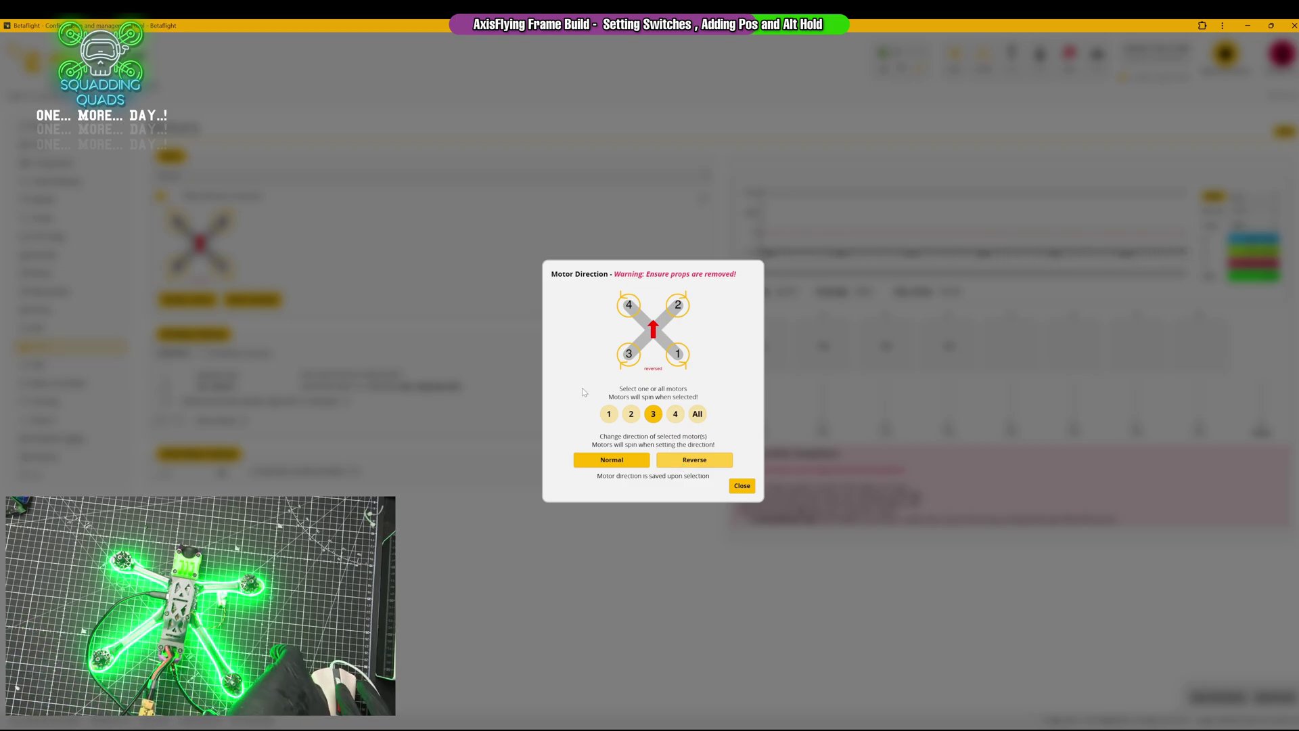
click(610, 414)
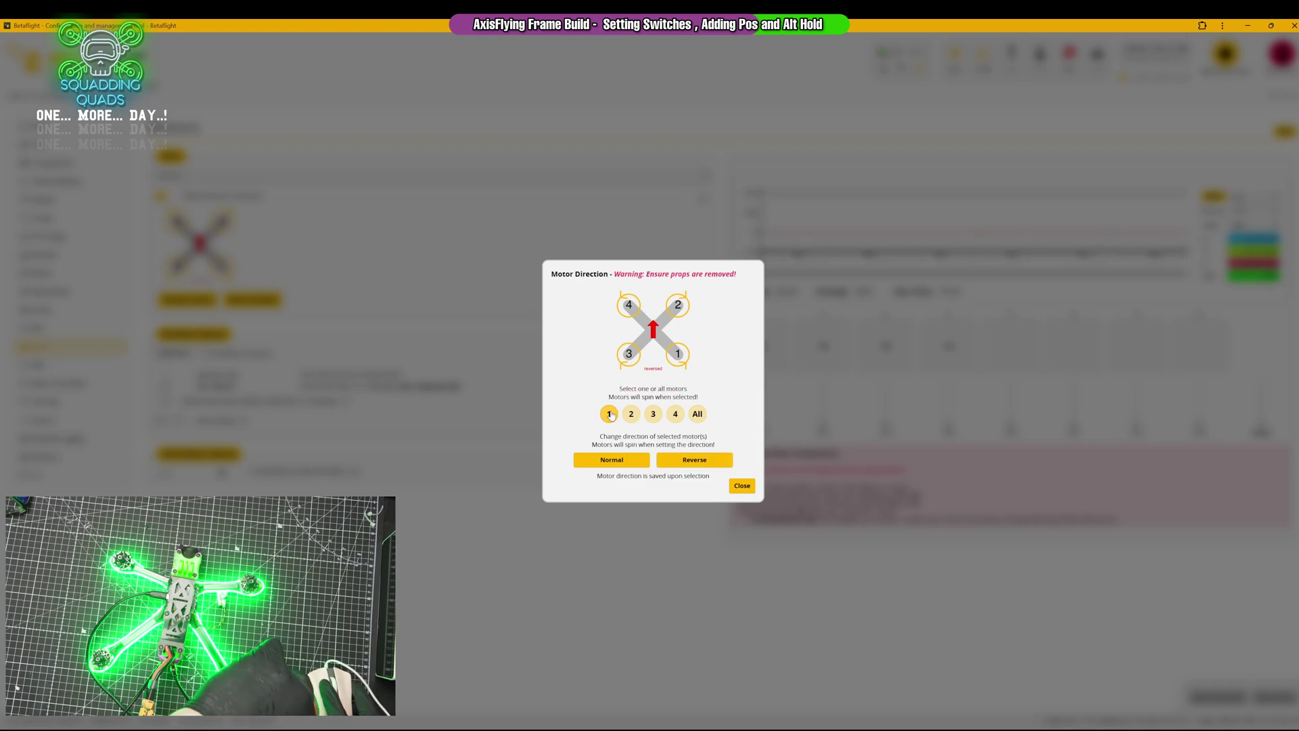
click(742, 485)
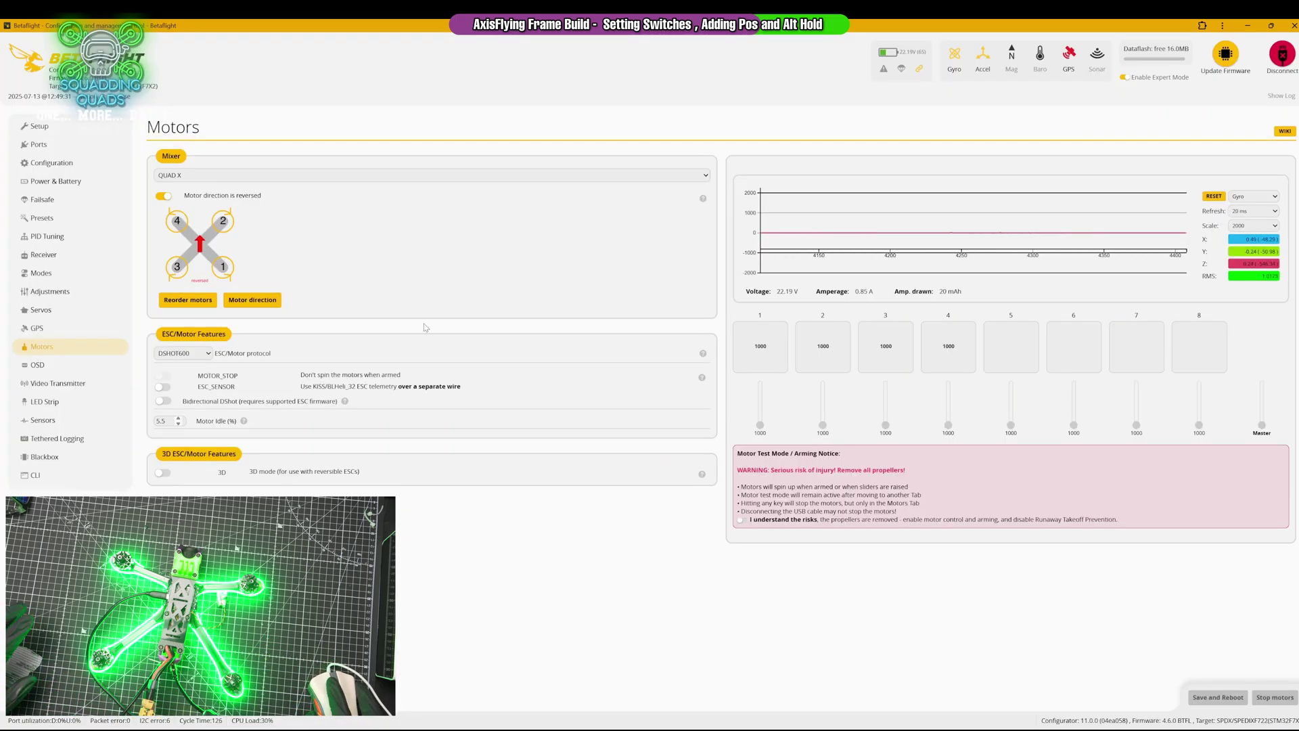
- Run the motor direction Wizard with the safety notice accepted, spinning all motors to check their directions, and stop them
click(268, 300)
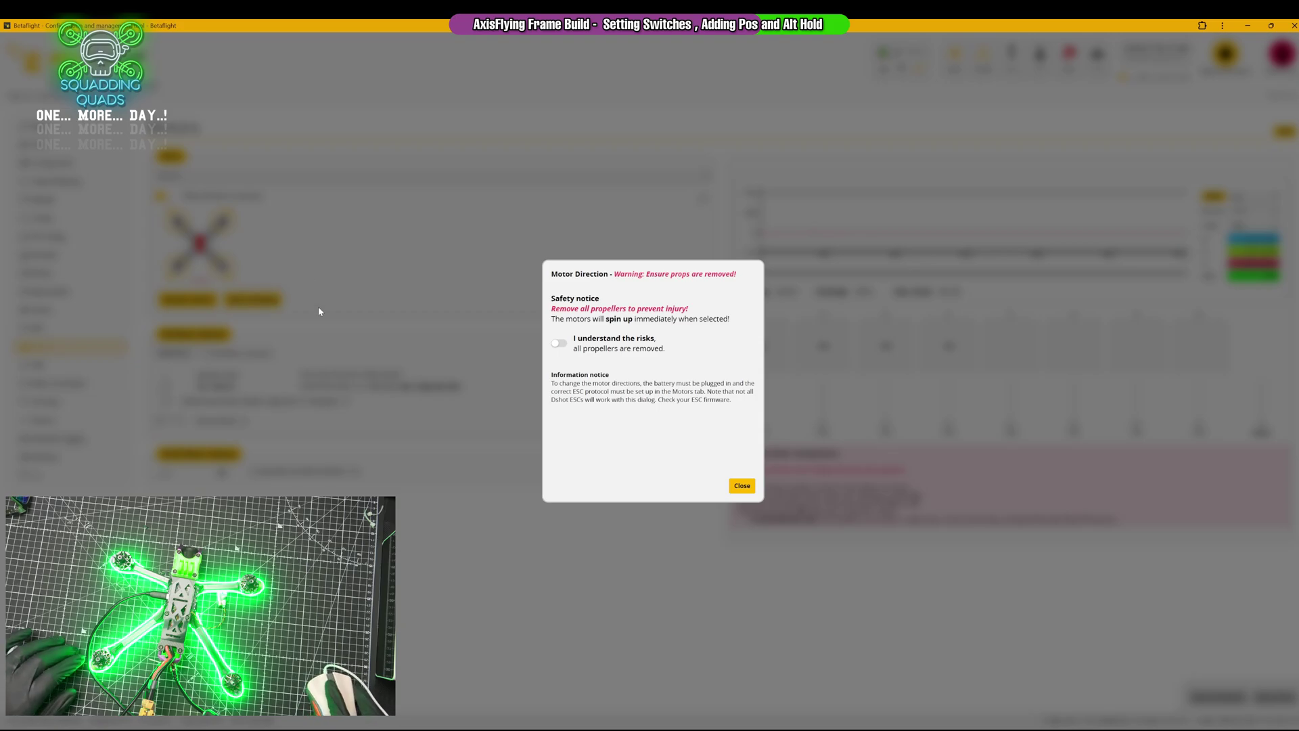
click(559, 344)
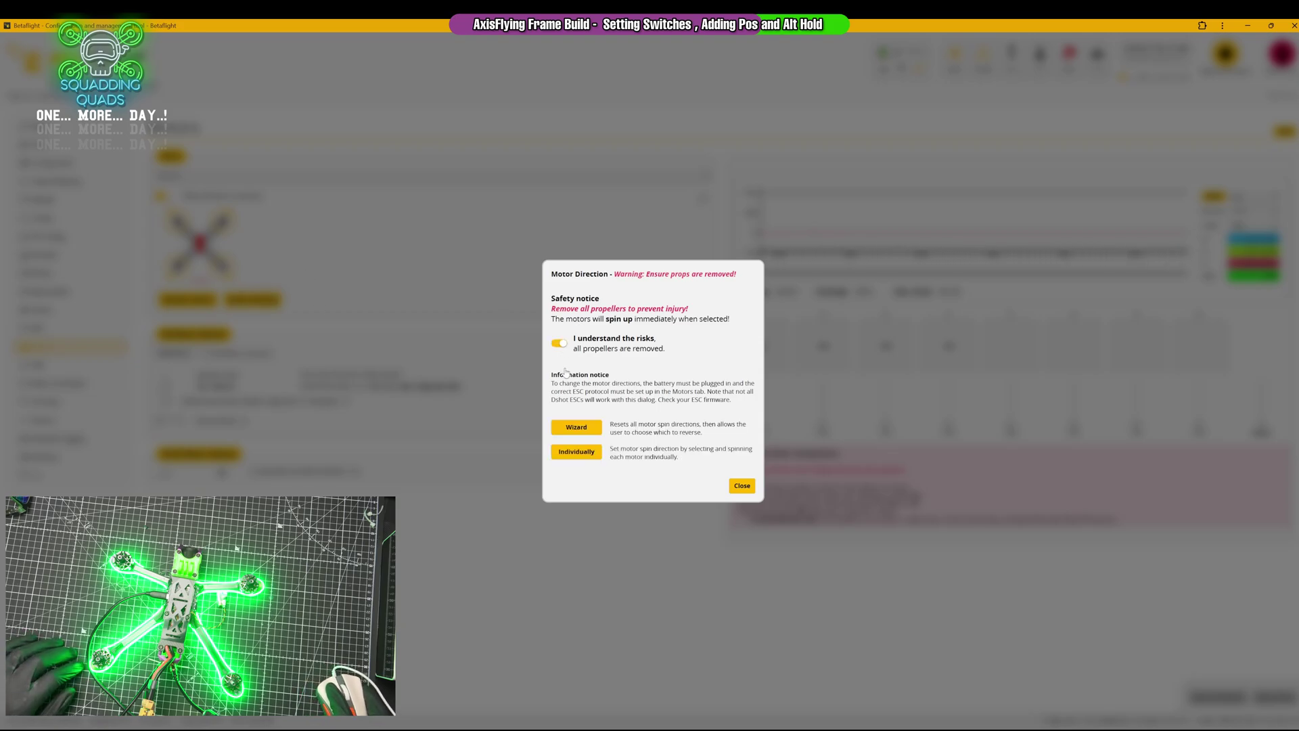
click(577, 428)
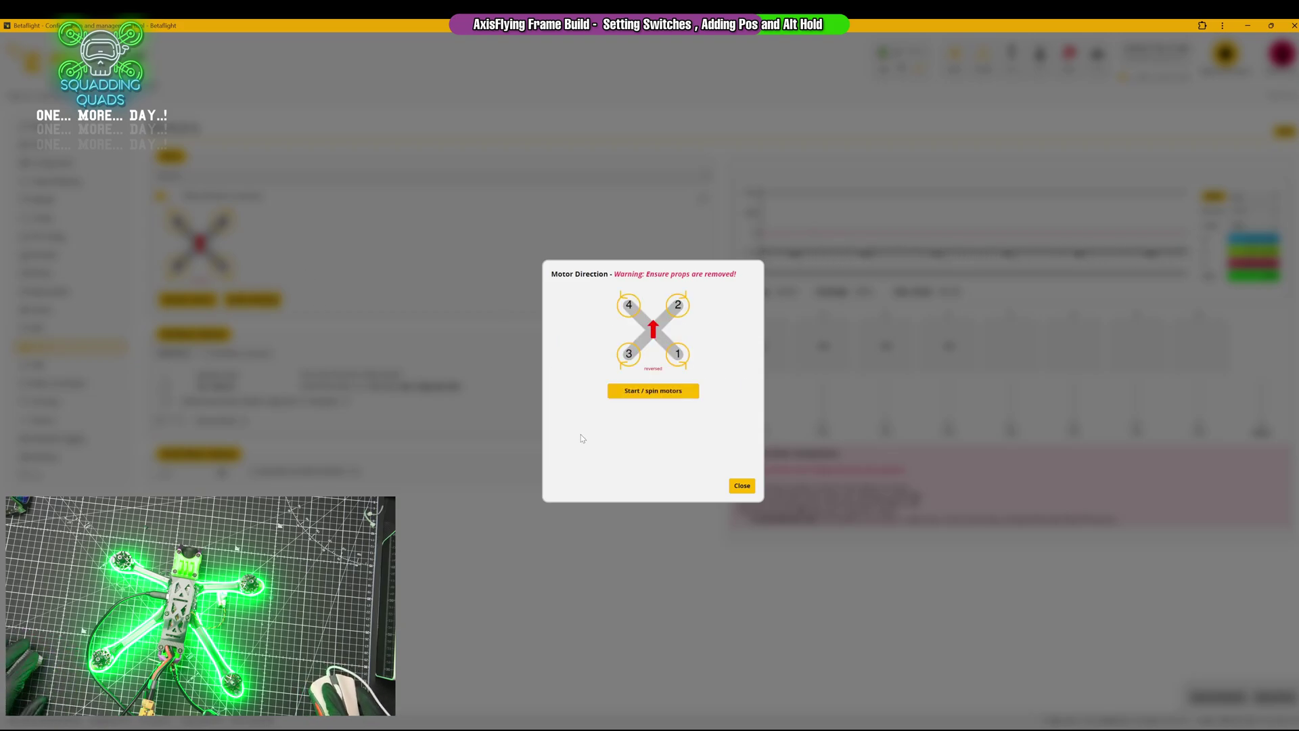
click(648, 391)
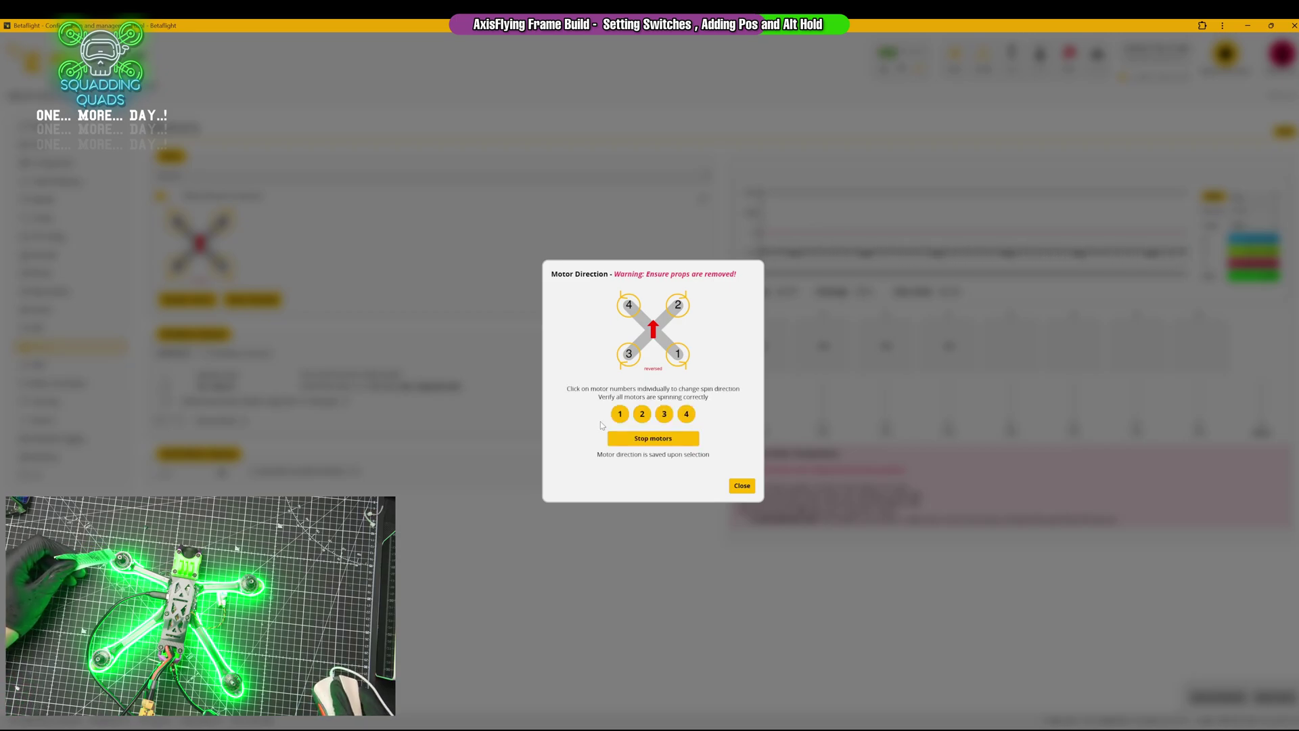
click(655, 440)
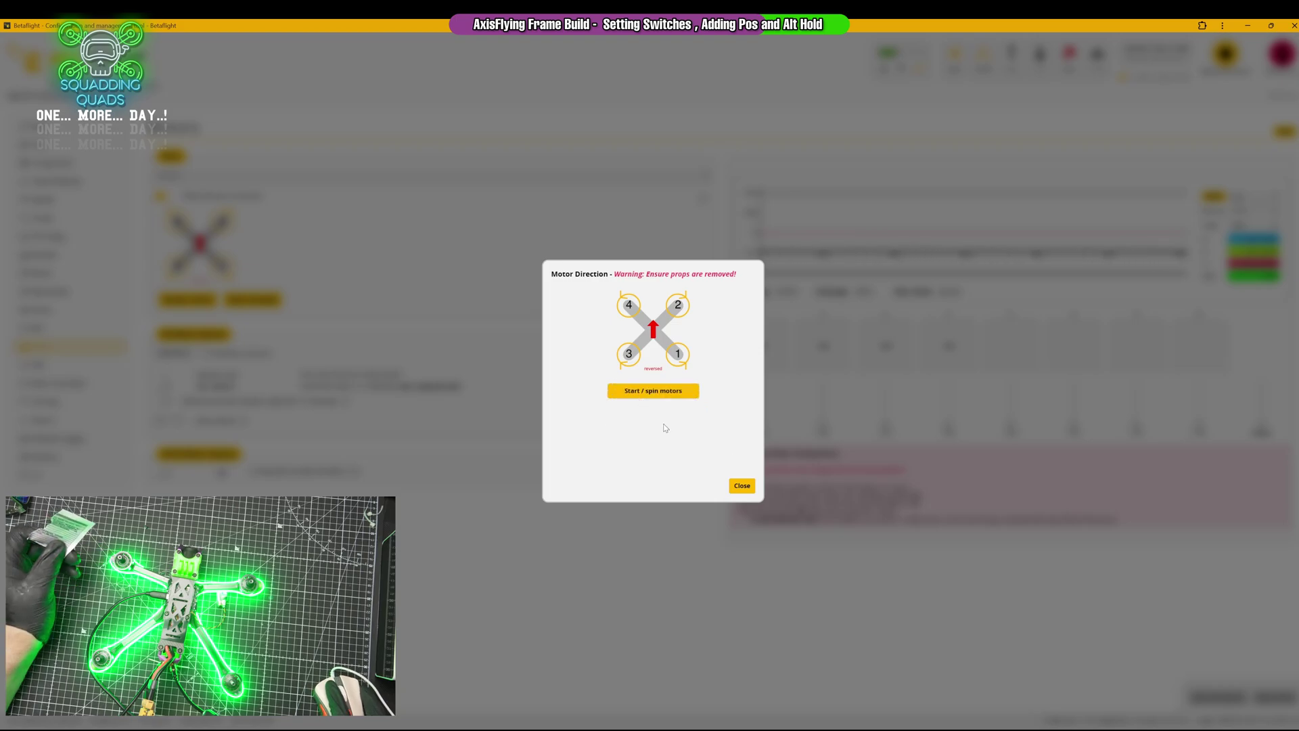
key(Escape)
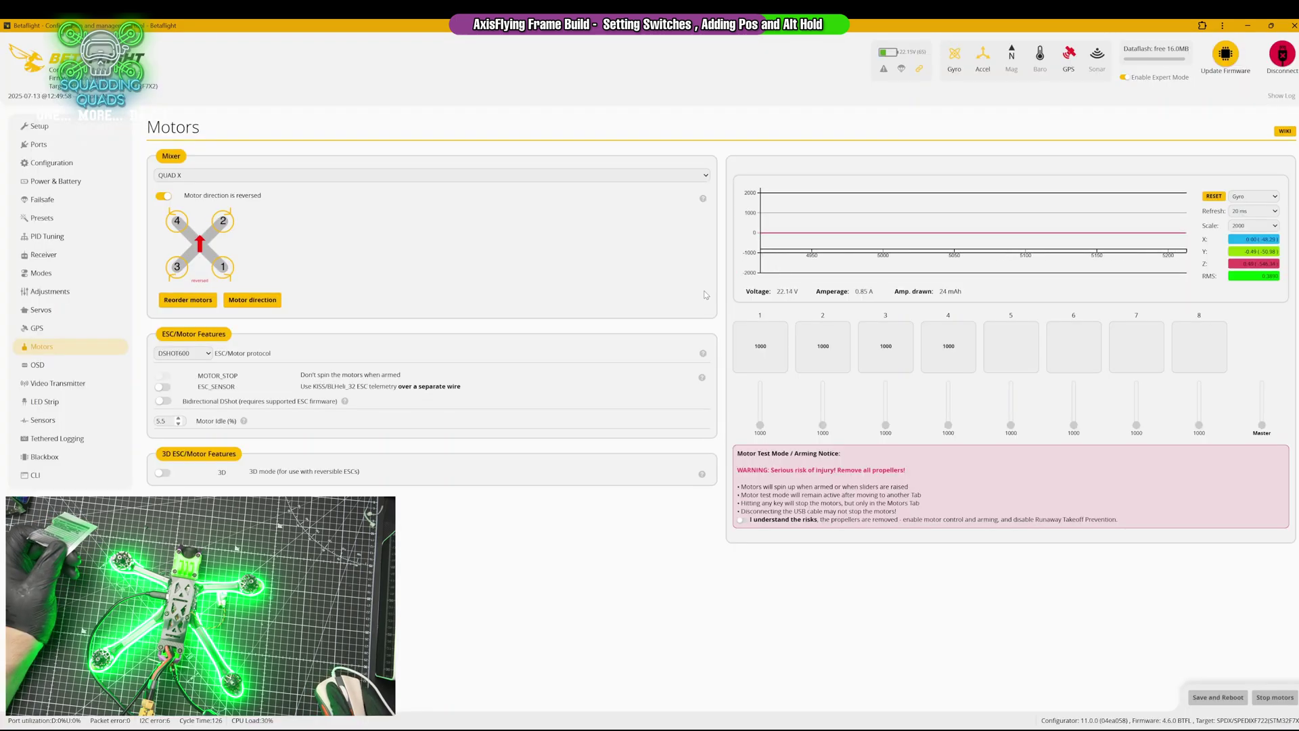
- Accept the safety notice, choose individual motor direction setup and set motor 4 to Reverse
click(253, 300)
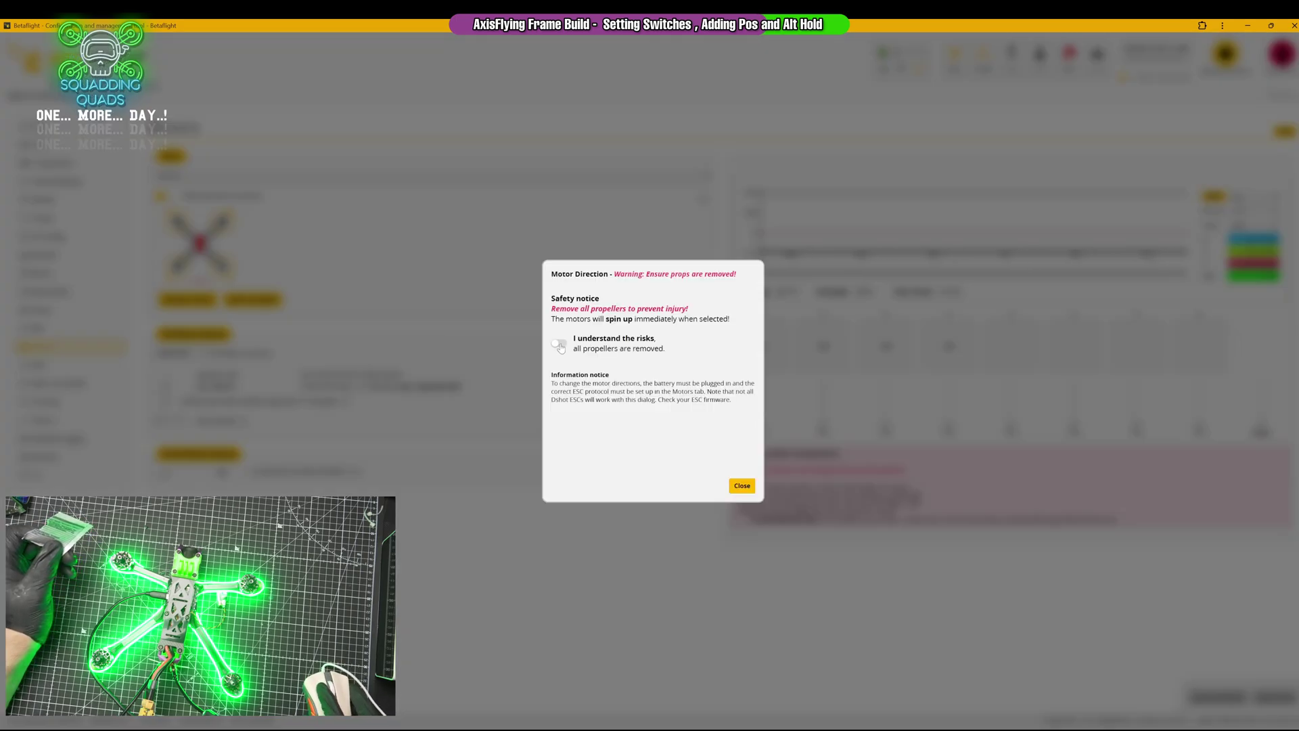
key(space)
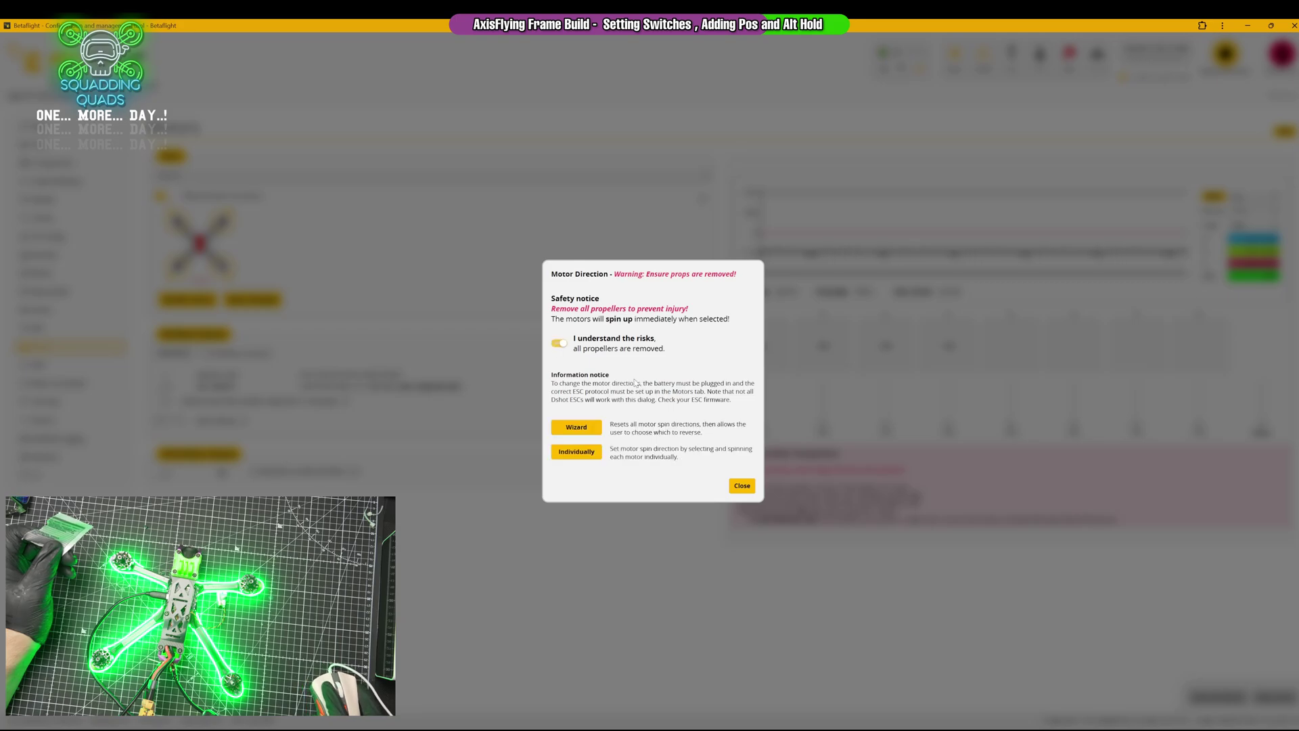
click(580, 453)
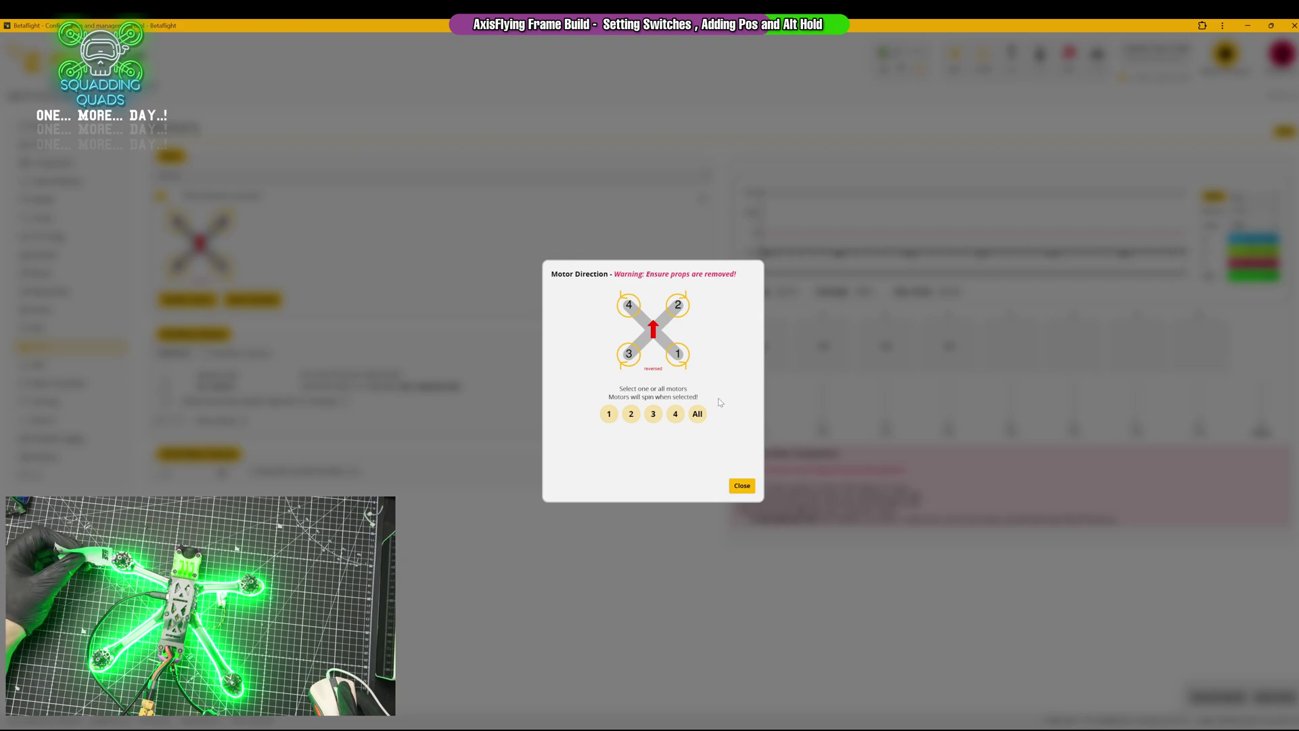
click(674, 414)
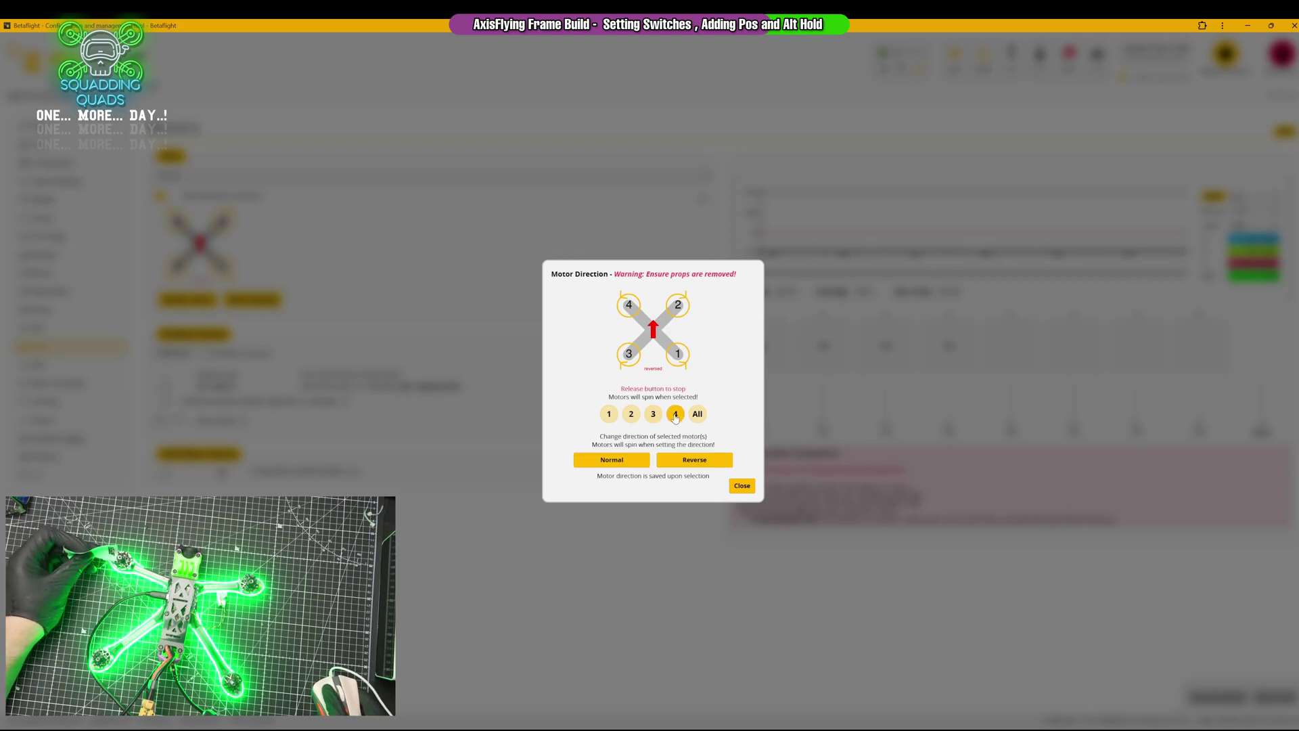
click(678, 461)
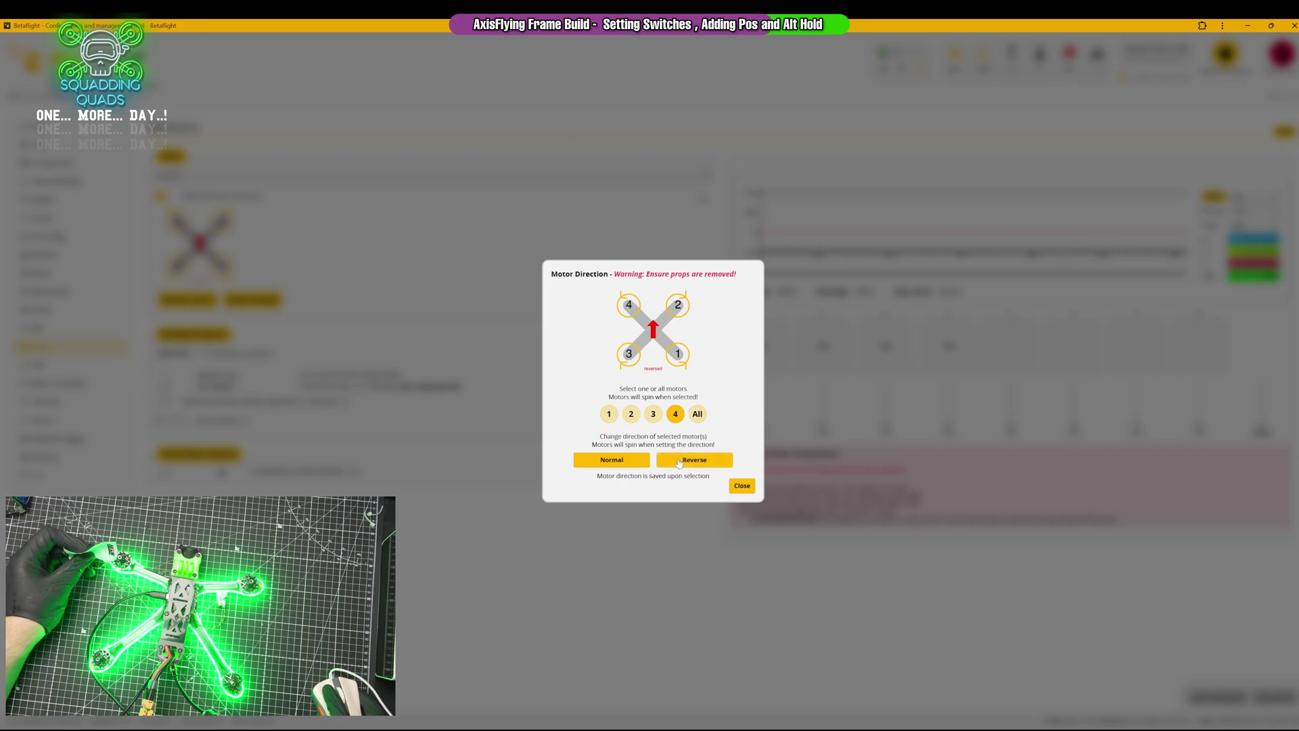
- Spin motor 3 to check its direction and set it to Reverse
click(654, 414)
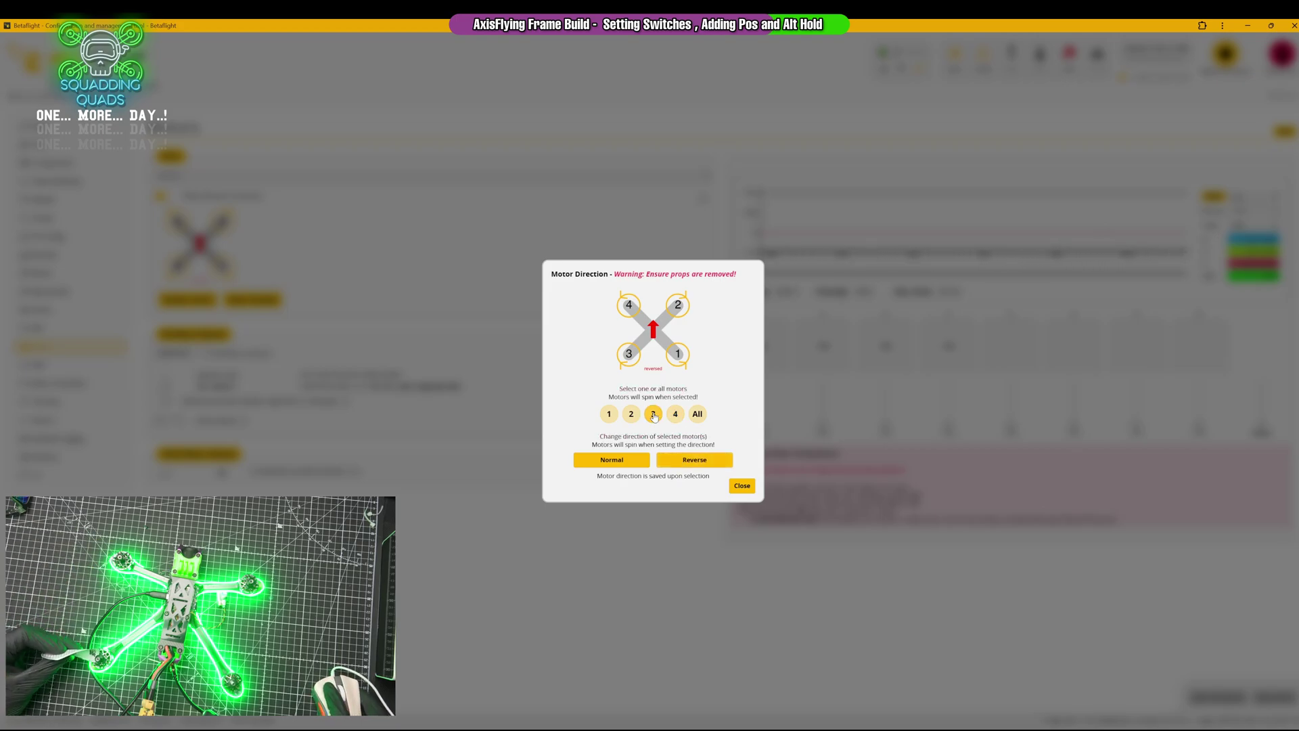
click(654, 415)
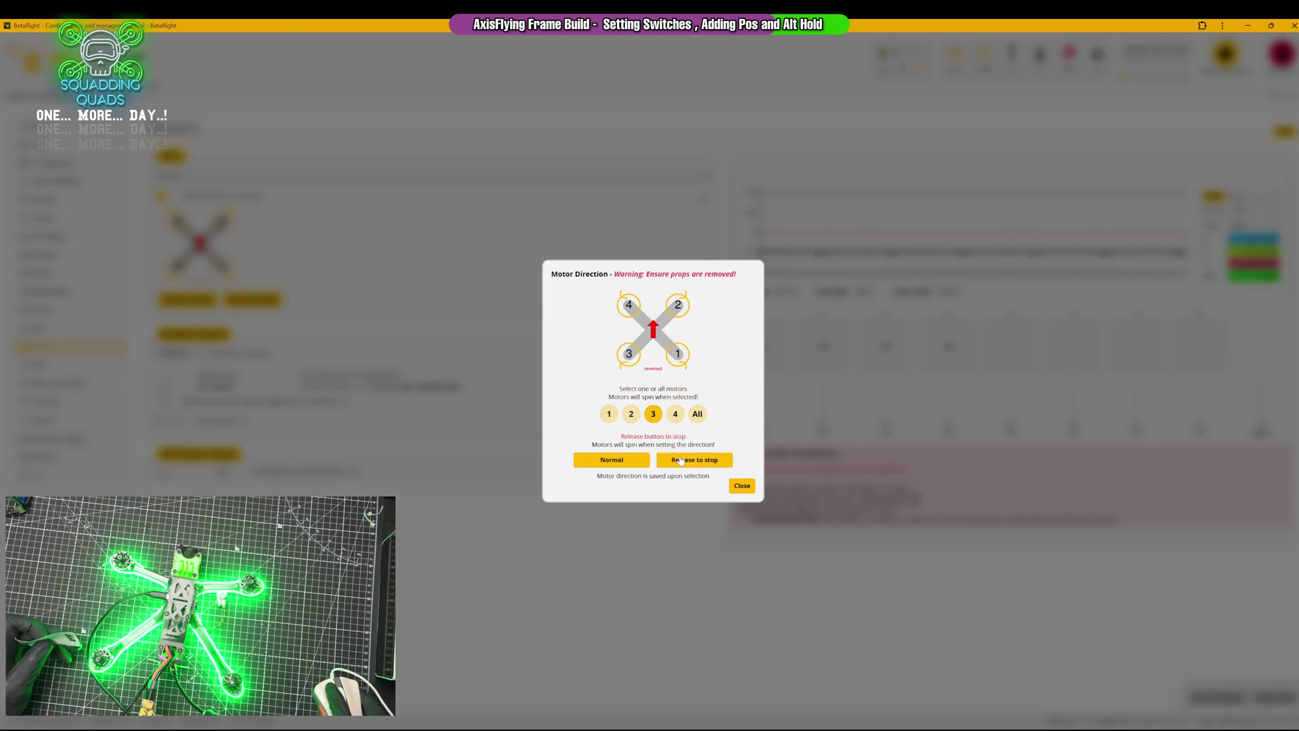
click(681, 460)
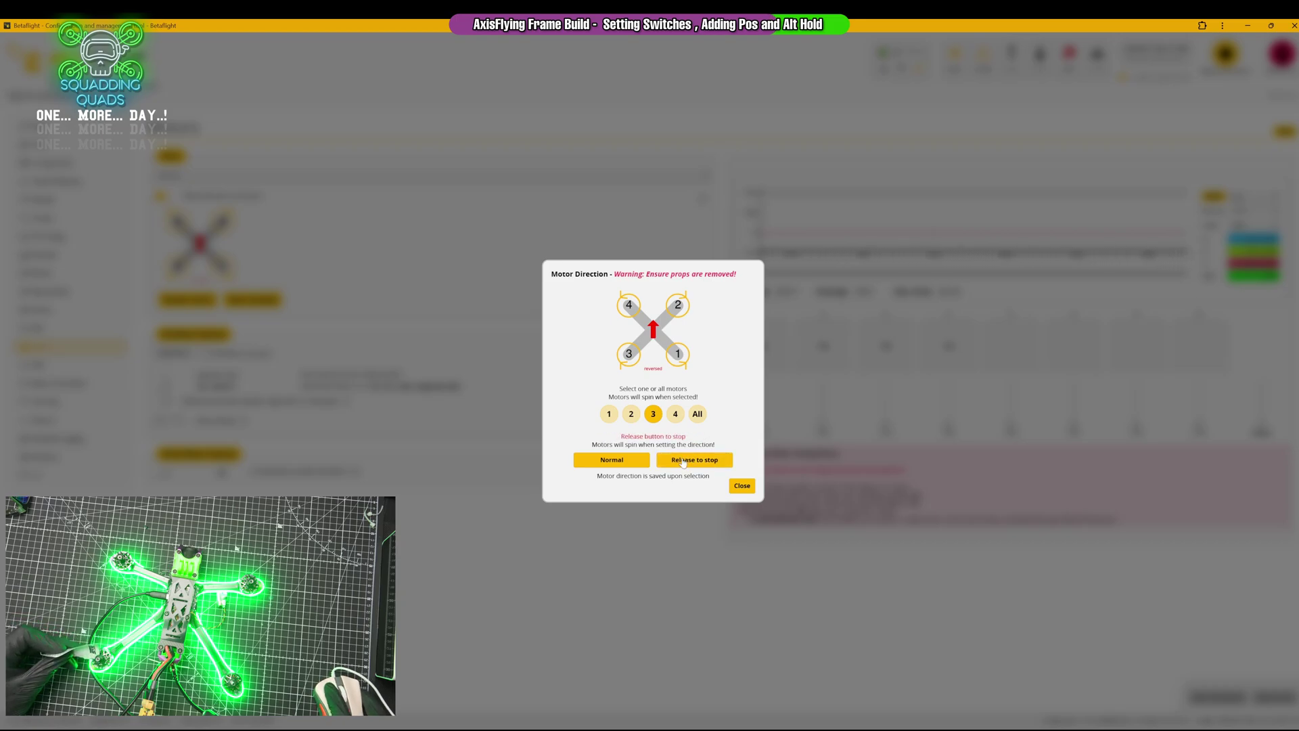
click(682, 462)
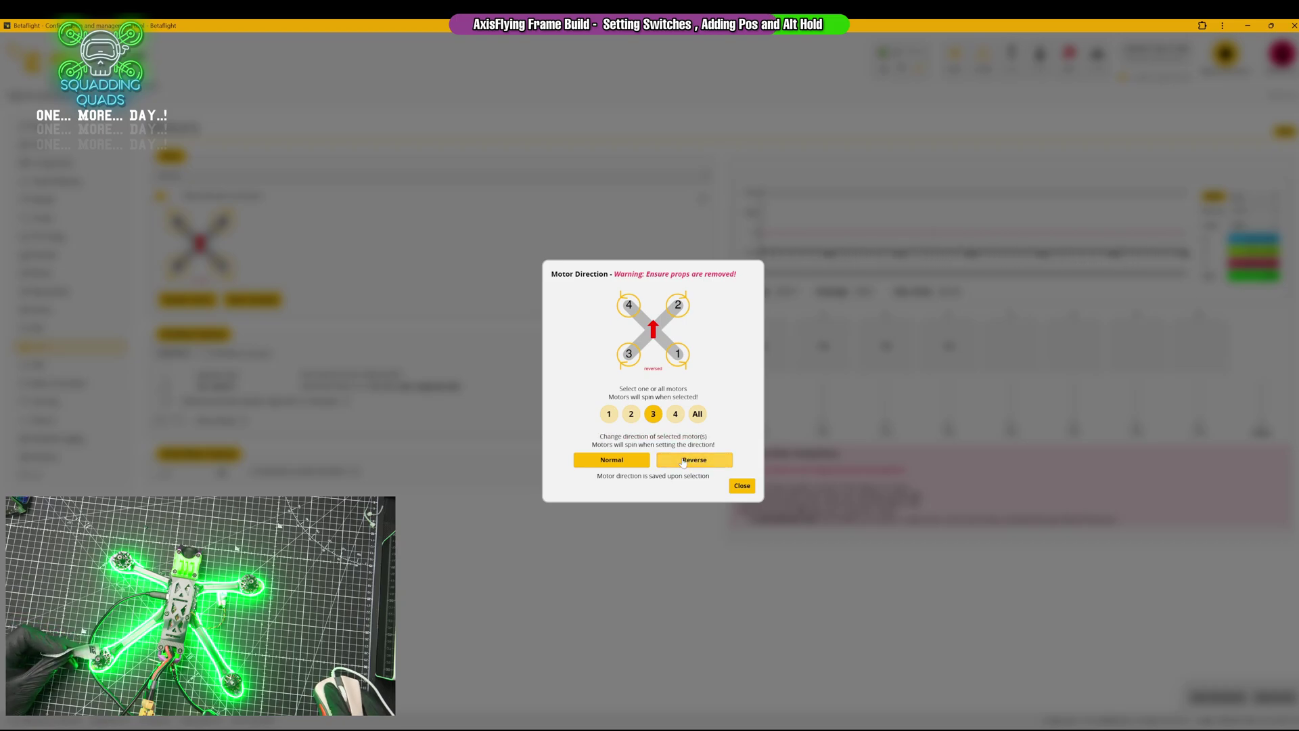
- Spin motors 1 and 2 to check their directions and close the motor direction setup
click(613, 414)
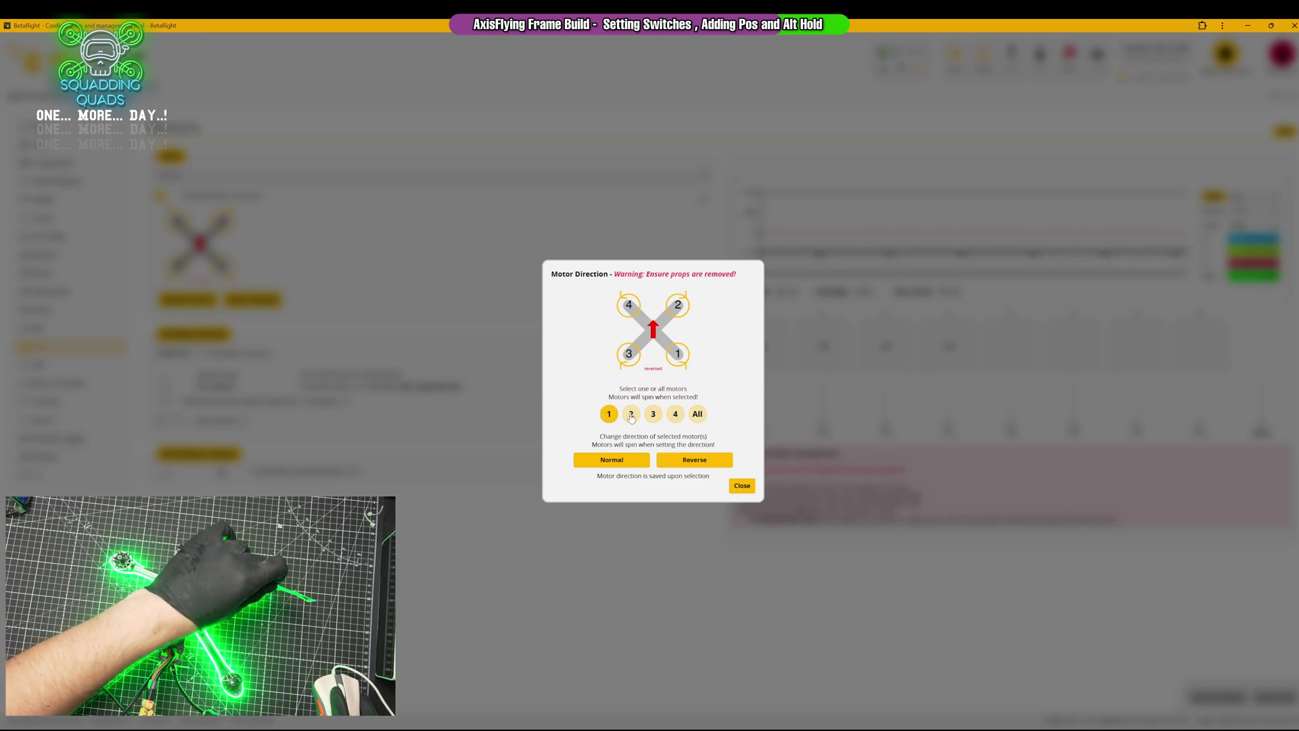
click(631, 415)
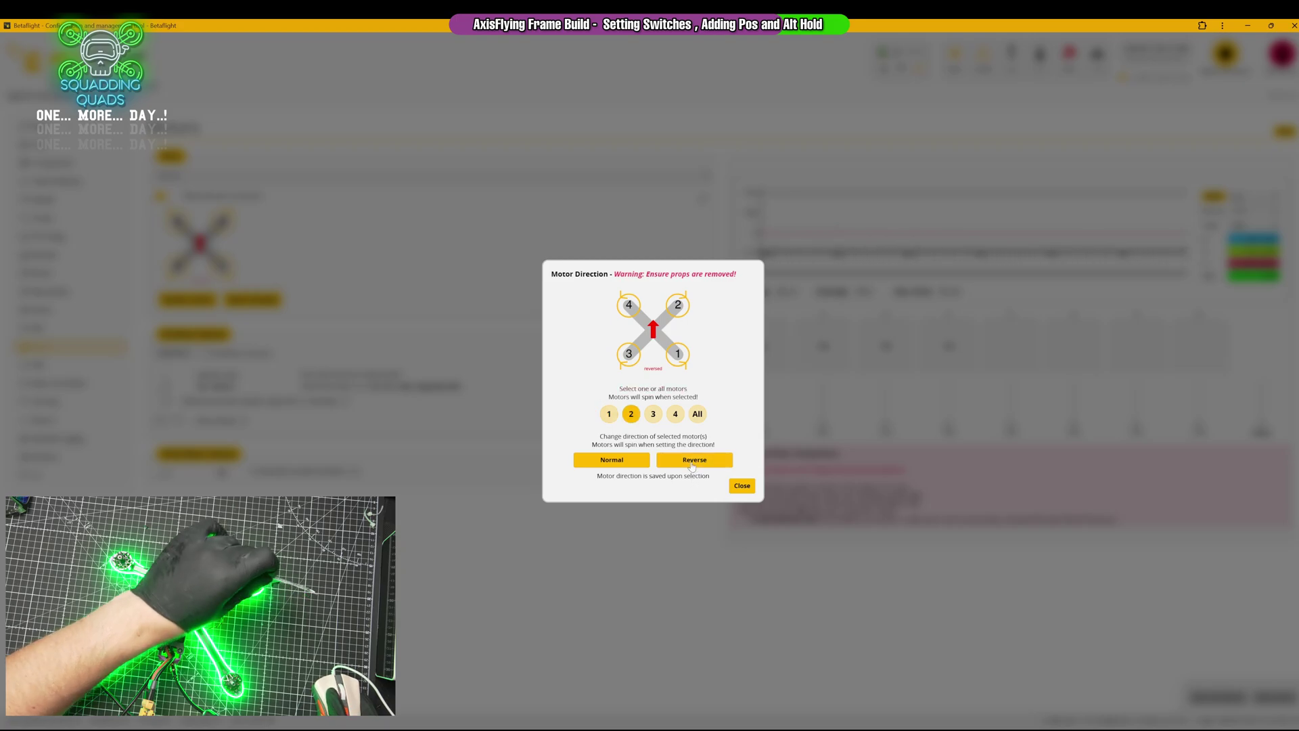
click(740, 486)
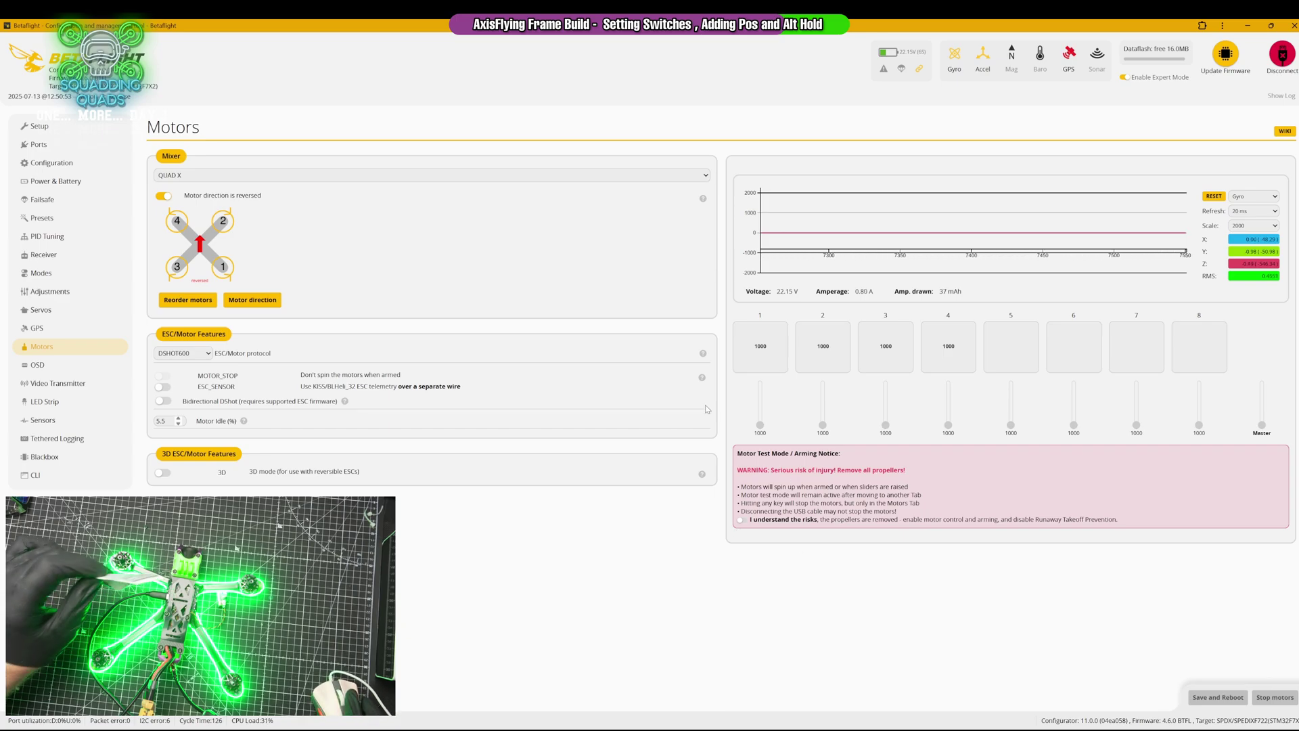
- Reopen the individual motor direction setup and spin motors 4, 3, 1 and 2 to verify each direction
click(270, 304)
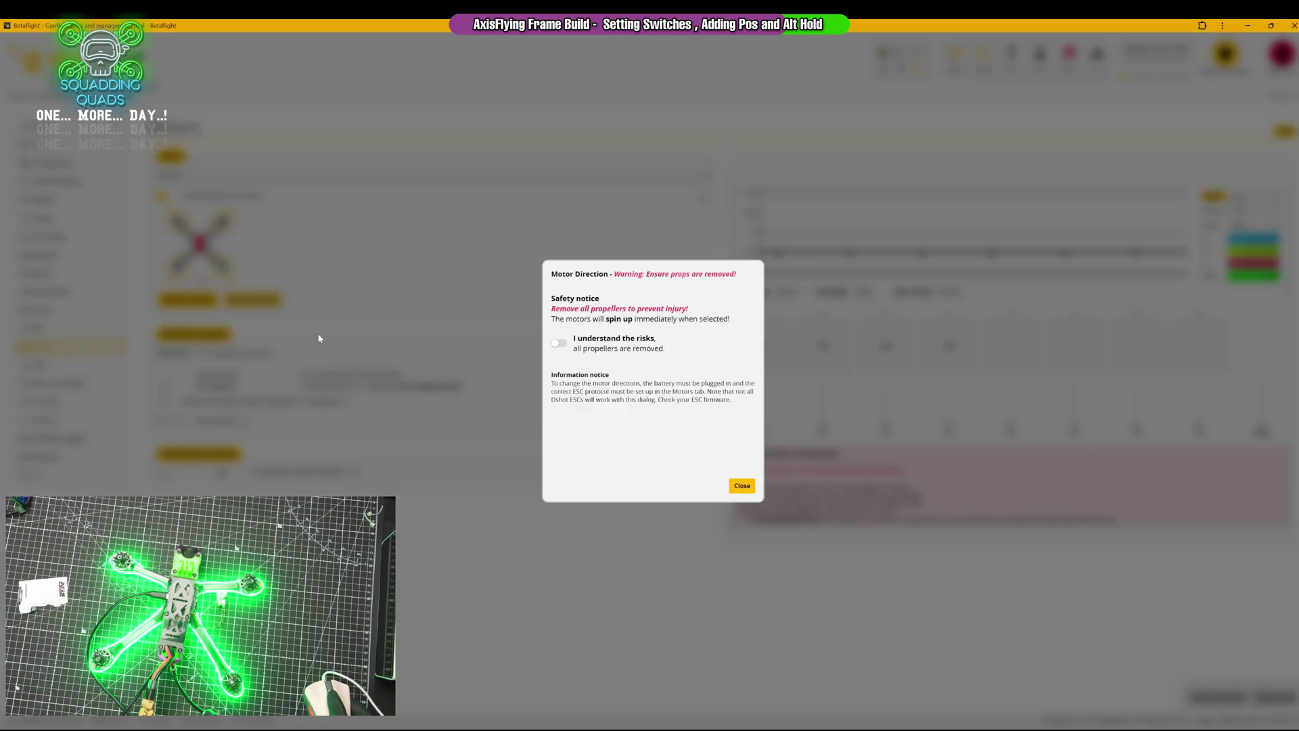
click(560, 345)
click(584, 452)
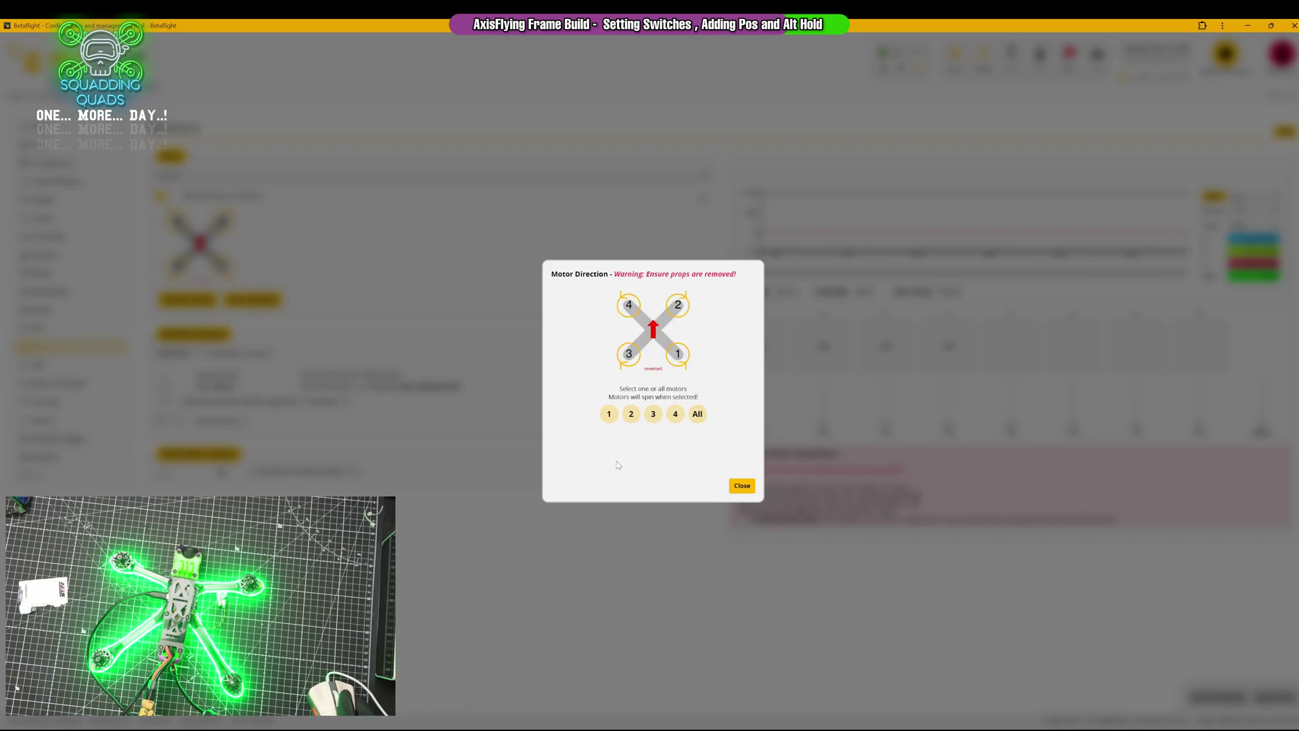
click(674, 414)
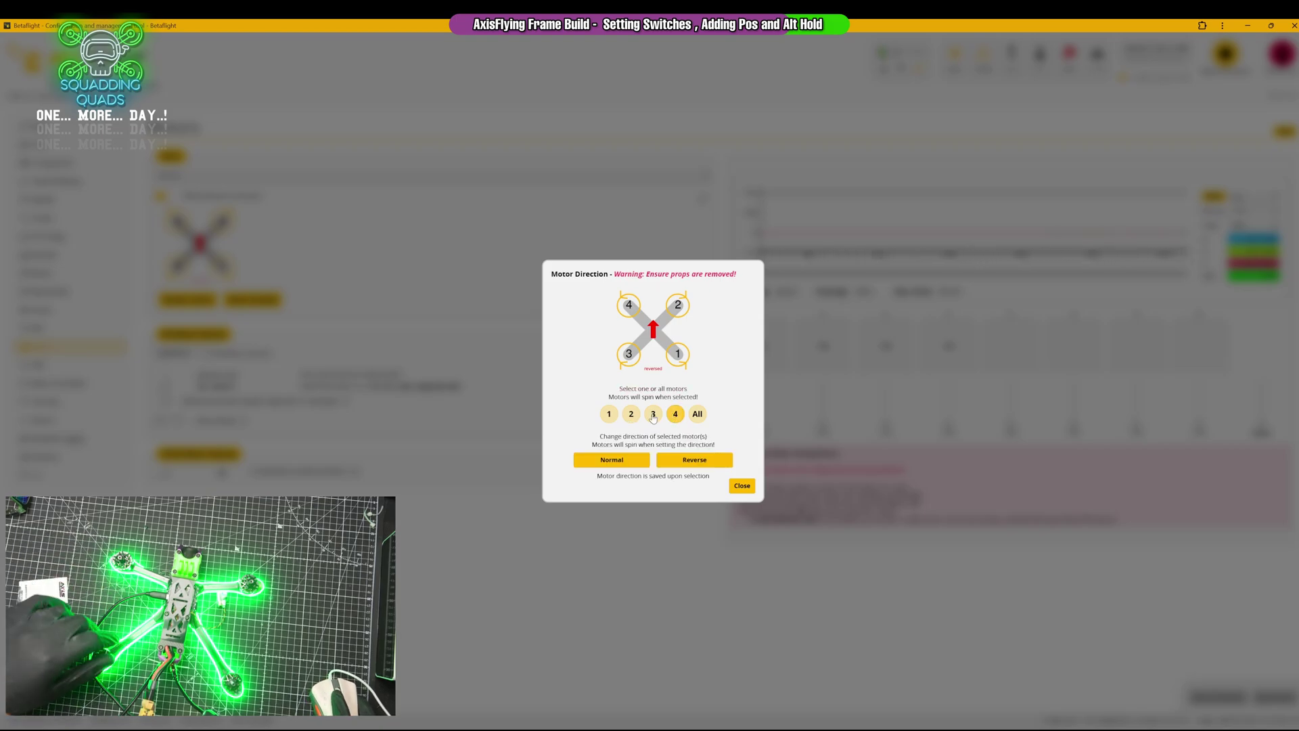
click(653, 415)
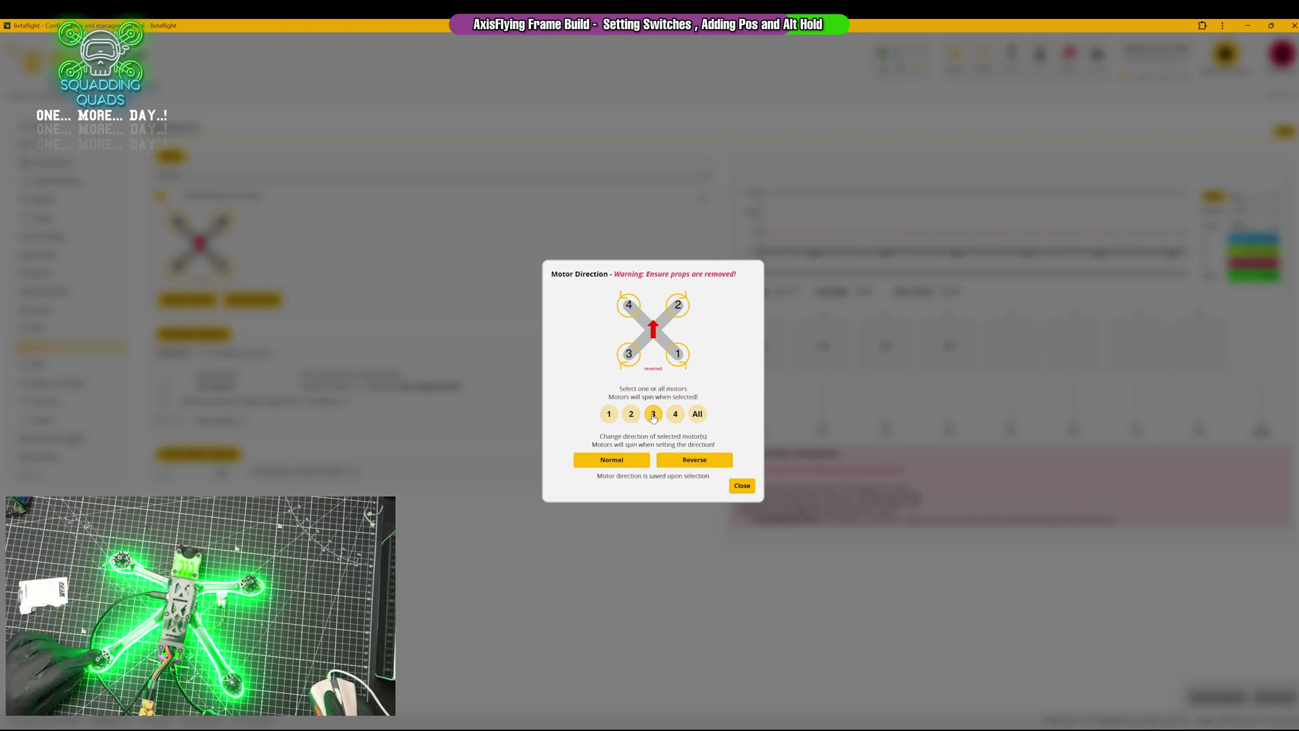
click(610, 413)
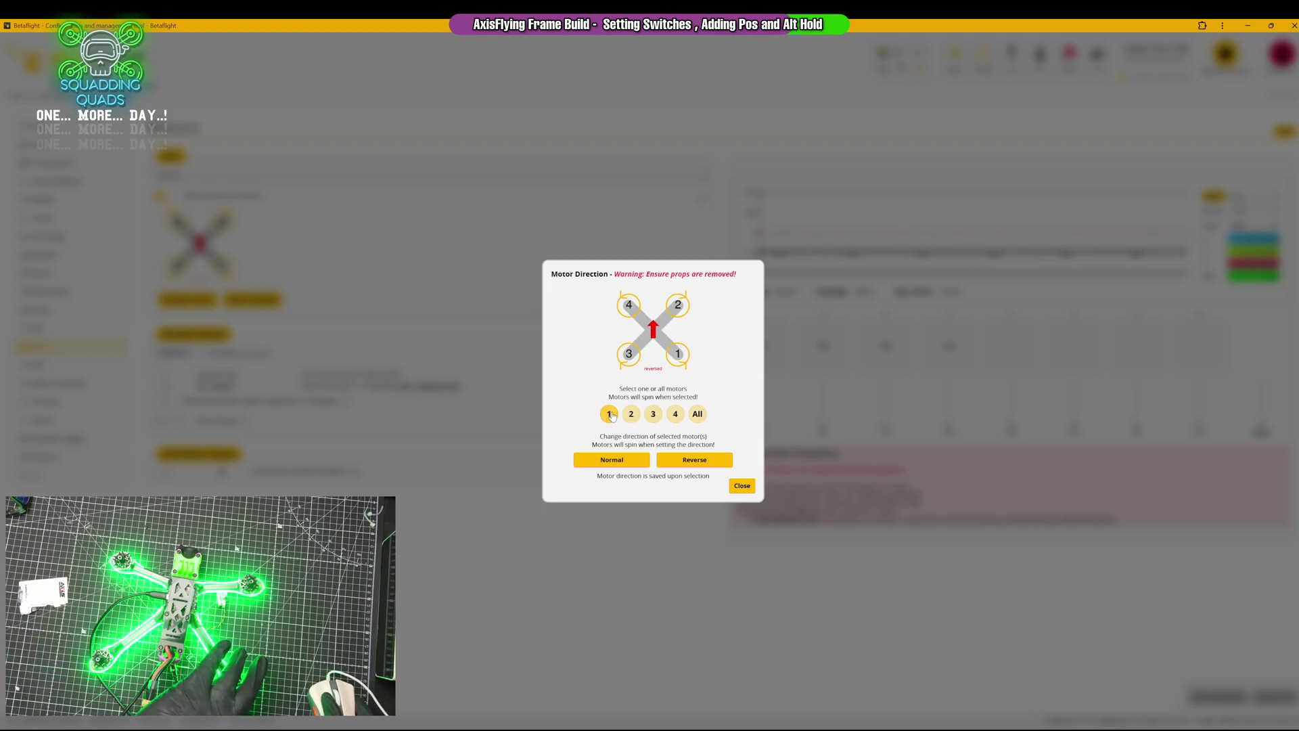
click(631, 414)
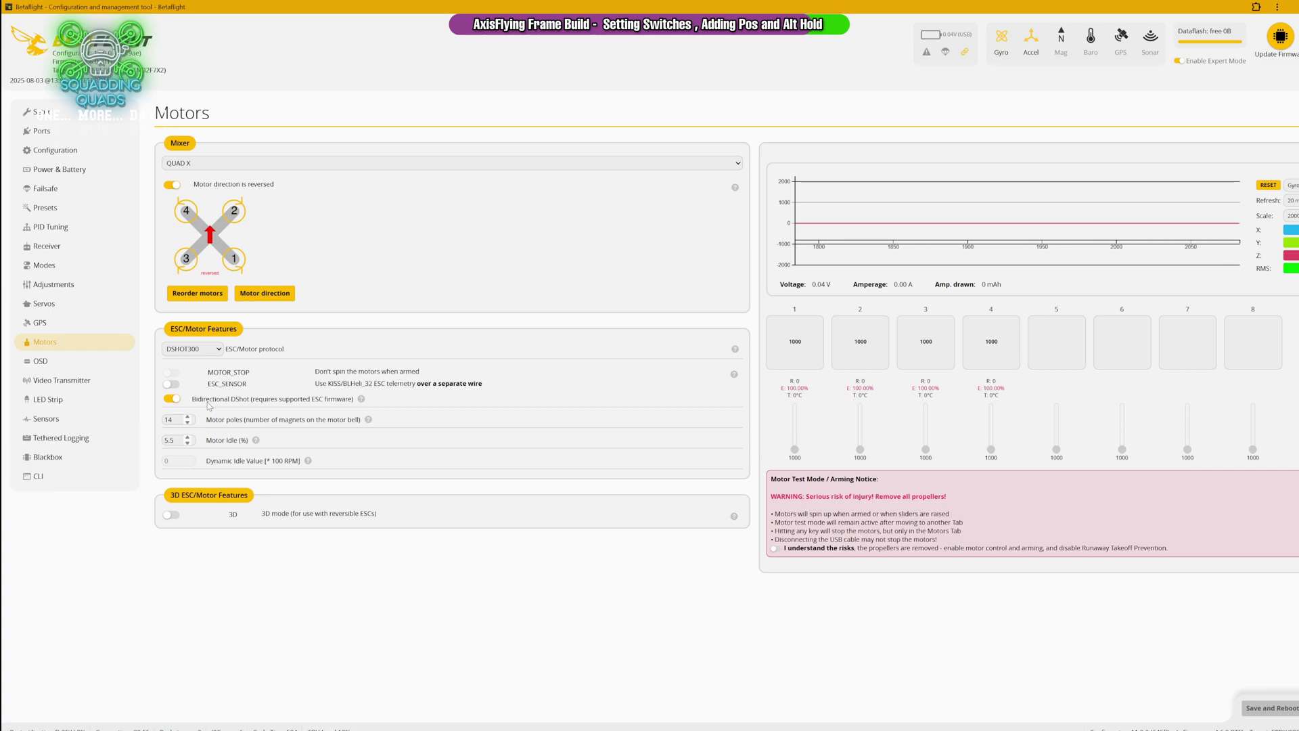
- Review the motor poles value and the OSD, Video Transmitter and LED Strip settings
double_click(172, 420)
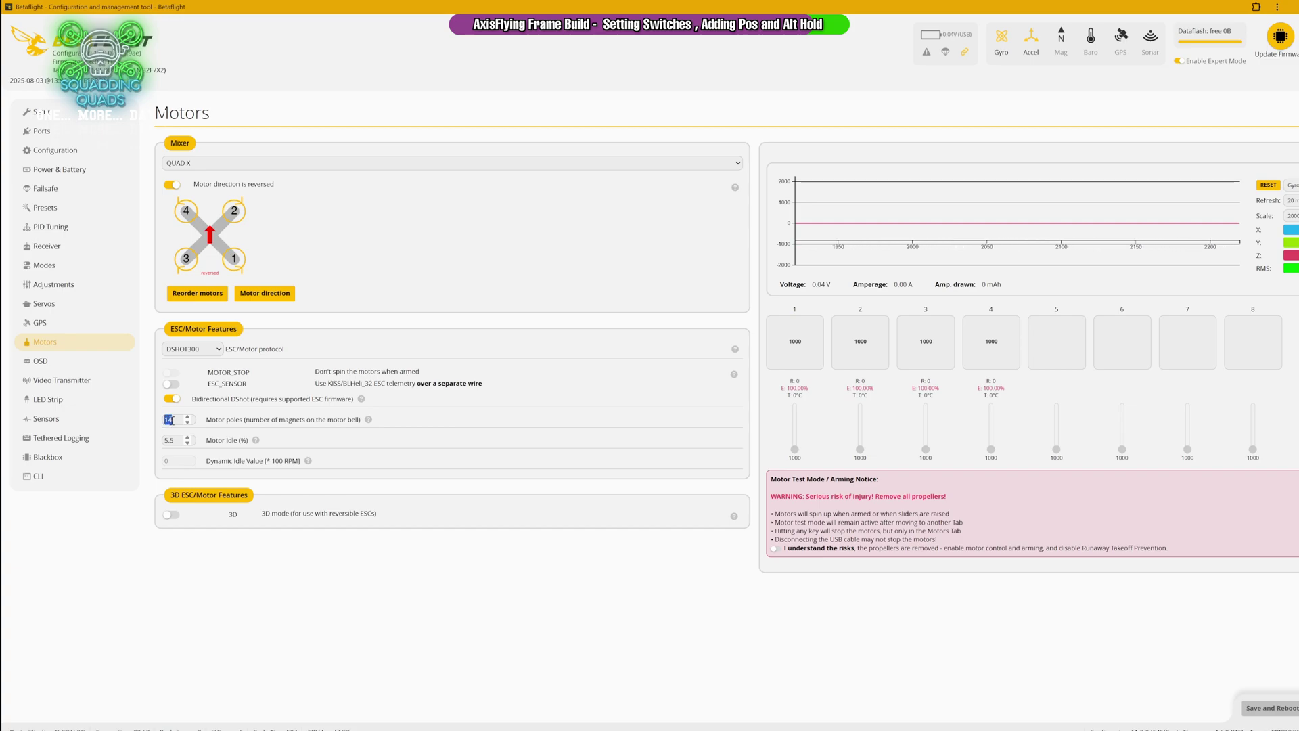
click(99, 362)
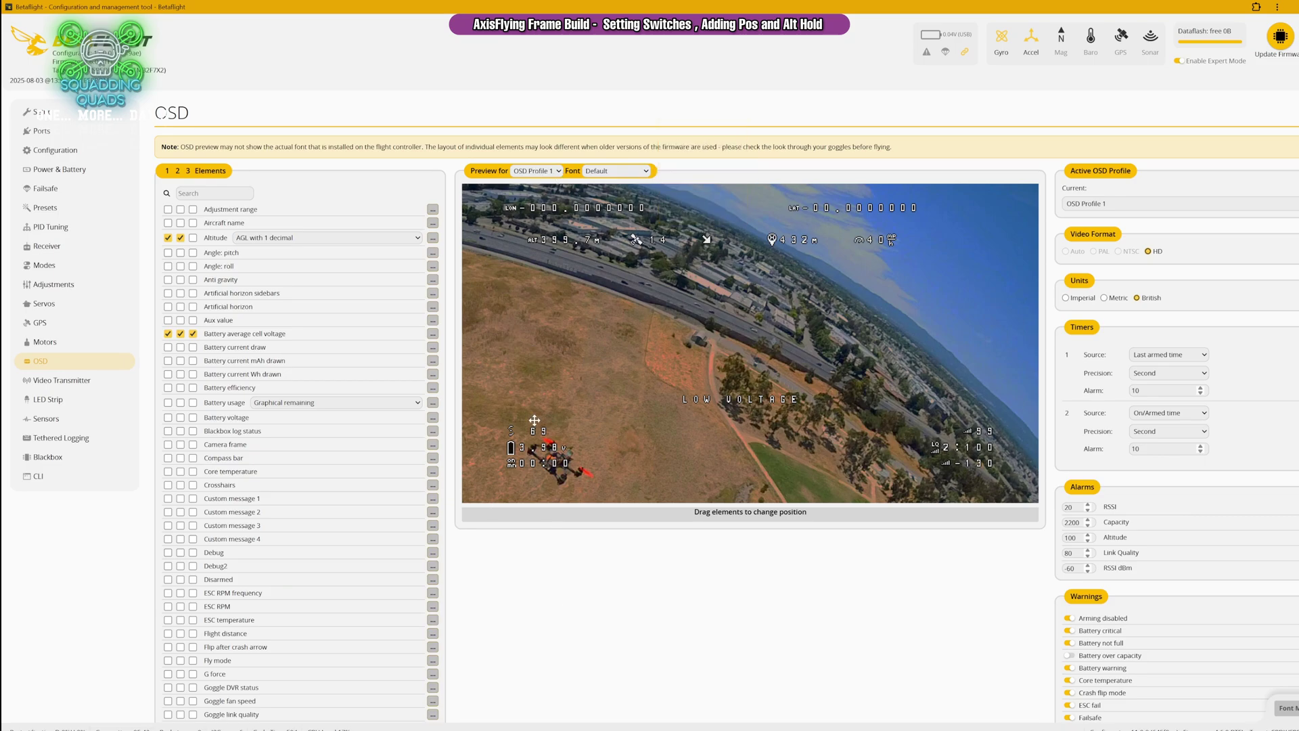
click(100, 384)
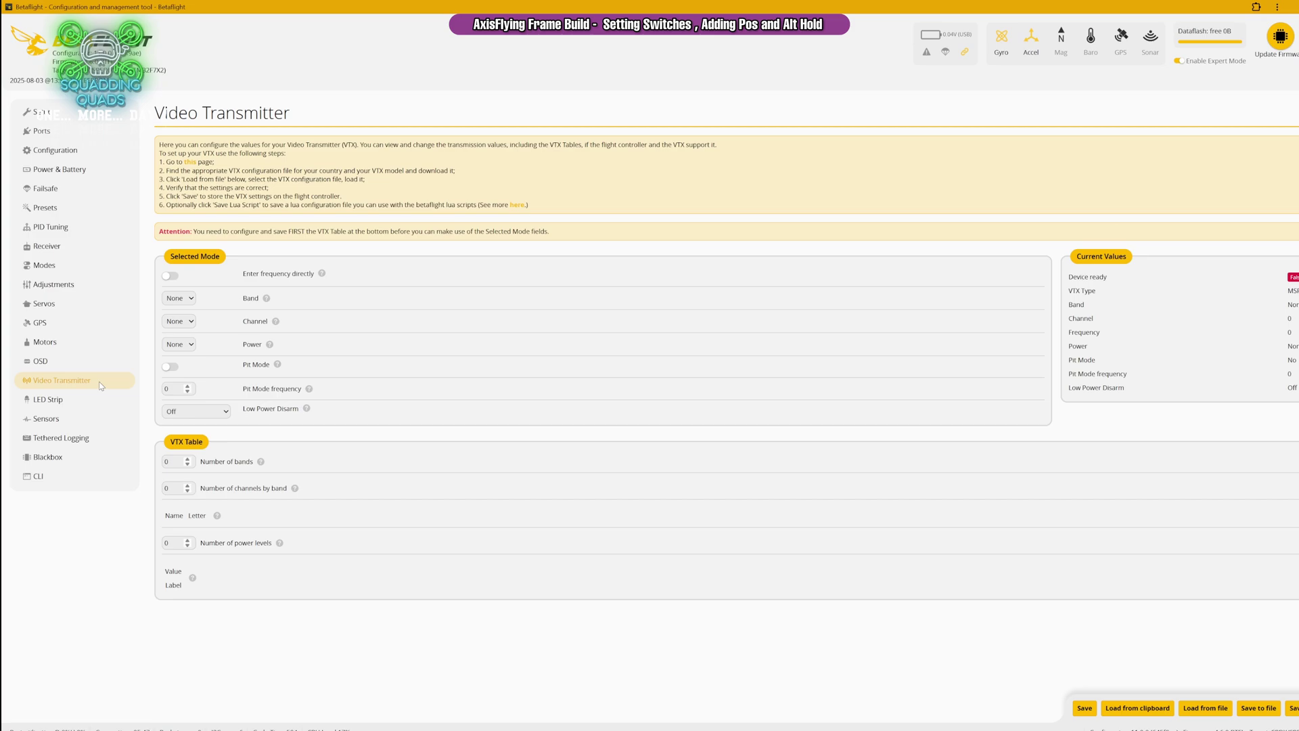
click(83, 399)
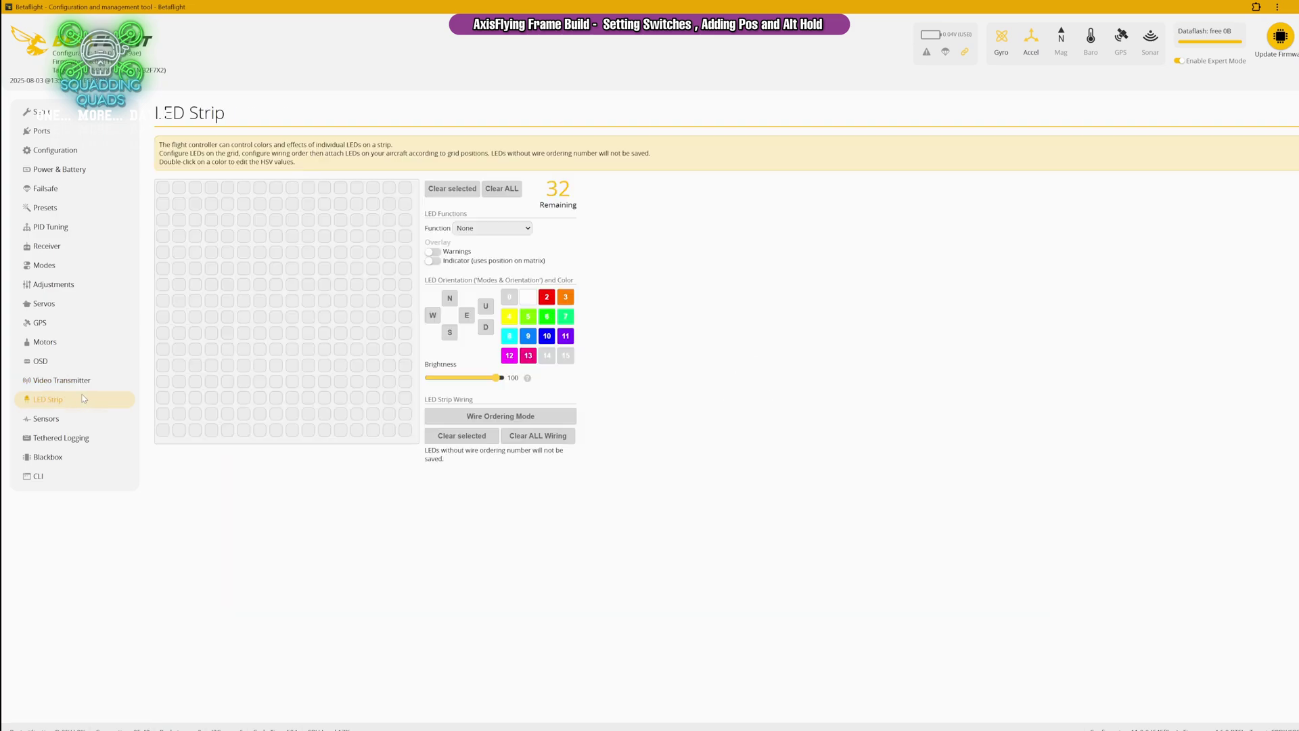